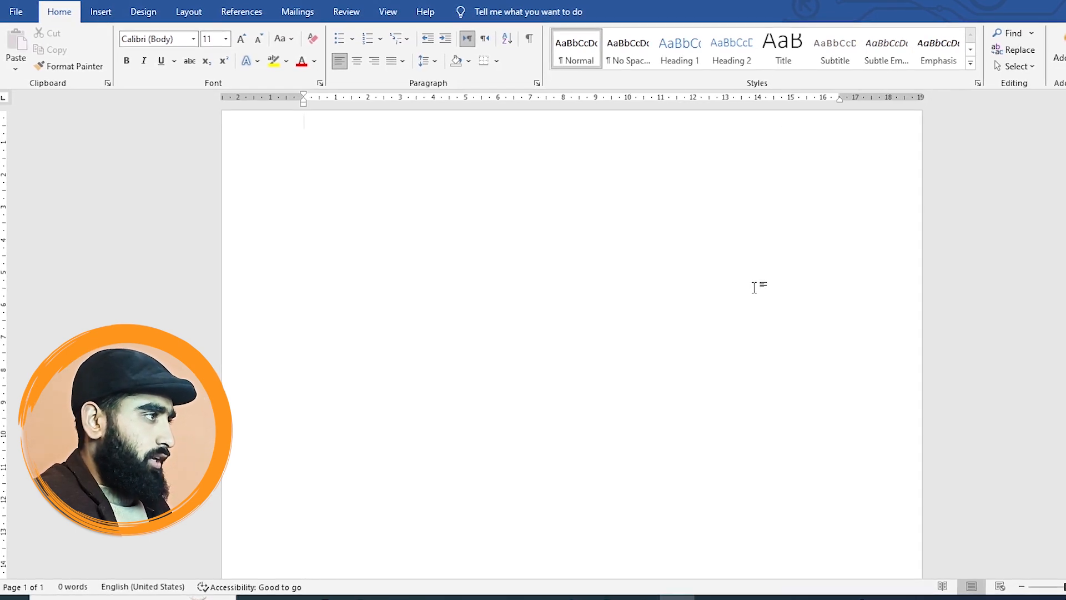
# Write "HEADING No 1" on the first line of the blank document and apply the Title style to it.
pyautogui.write('HEADING ')
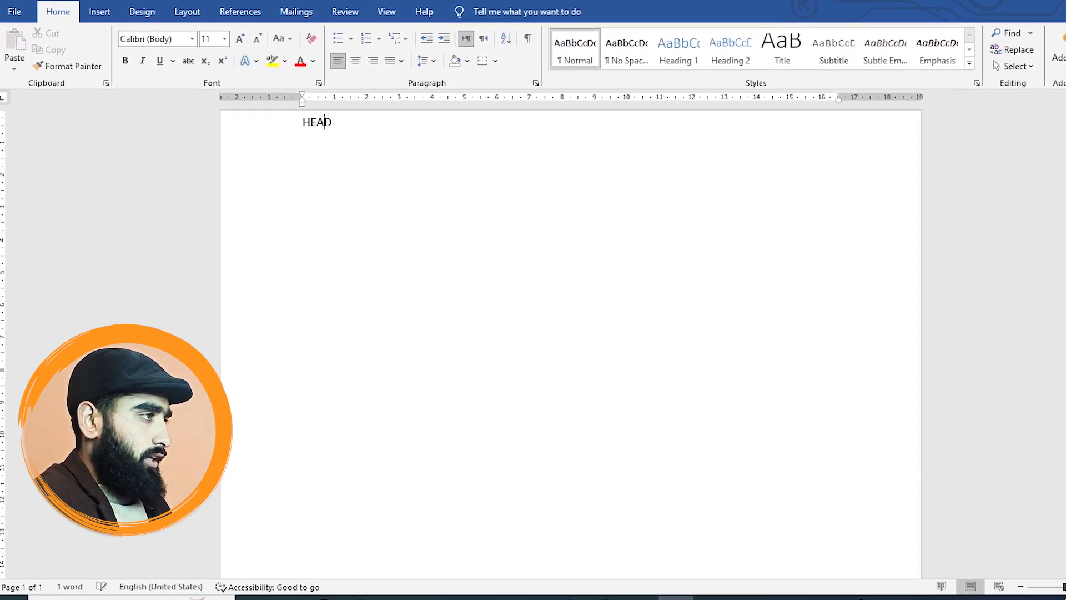
pyautogui.write('No 1')
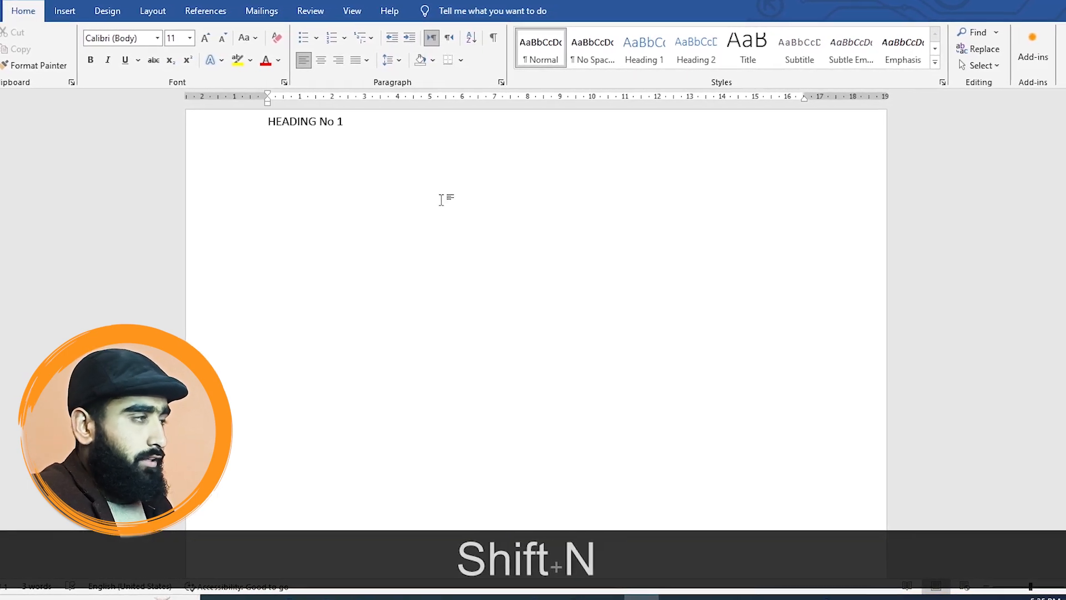
pyautogui.moveTo(345, 128); pyautogui.dragTo(217, 136)
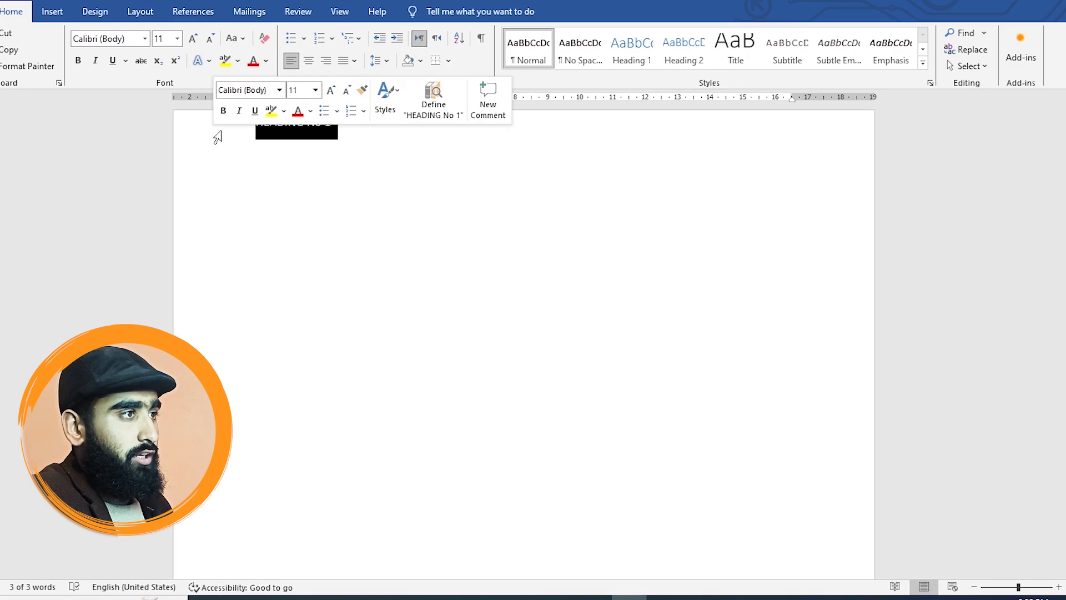
pyautogui.click(733, 49)
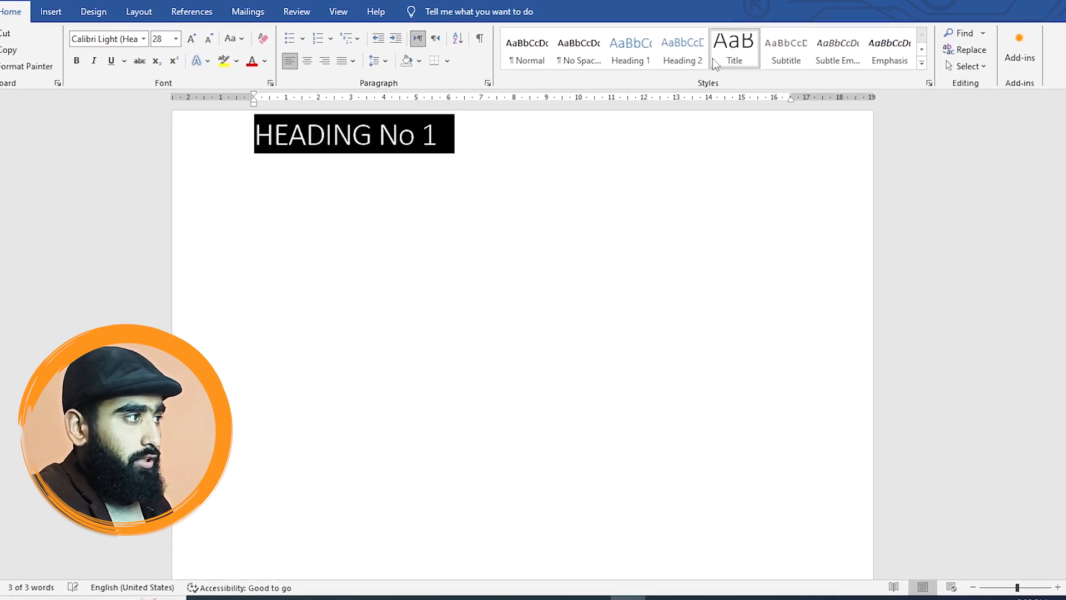
pyautogui.click(583, 211)
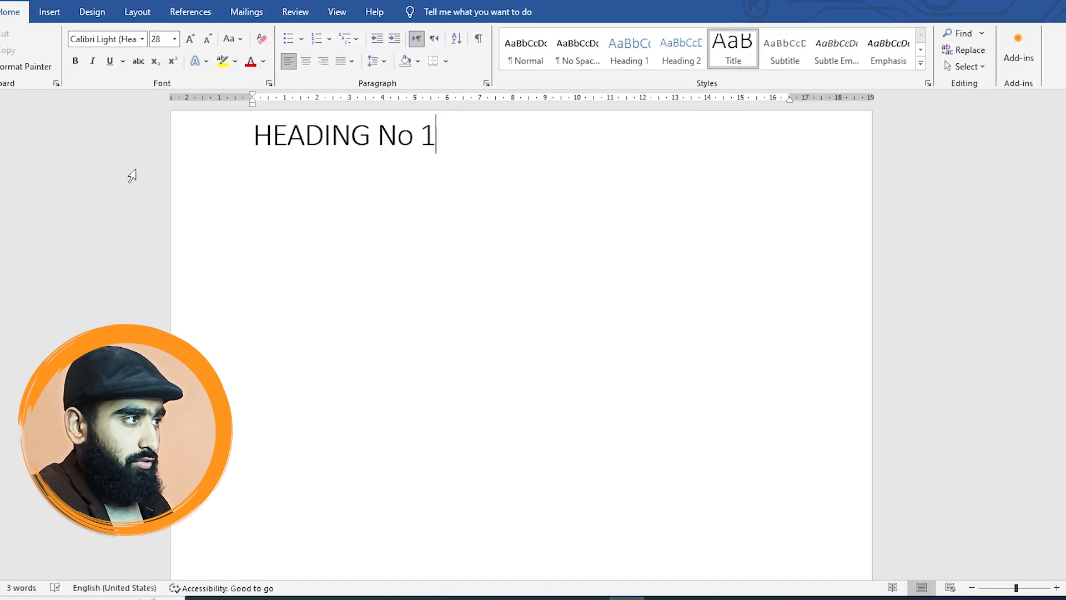
# Try several built-in heading styles on the "HEADING No 1" line, finishing with Heading 5.
pyautogui.click(209, 131)
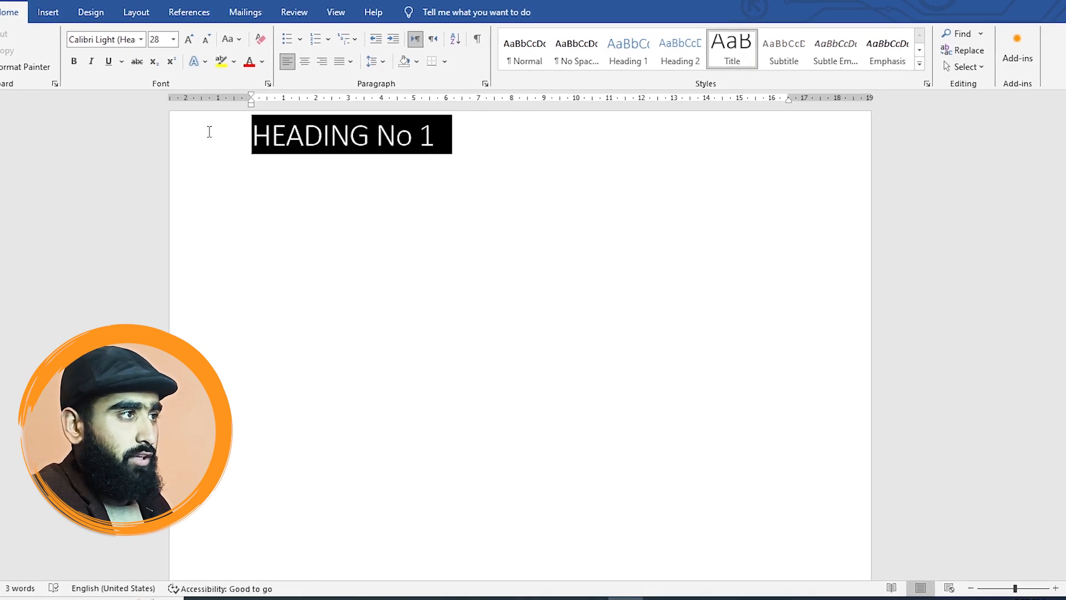
pyautogui.click(679, 50)
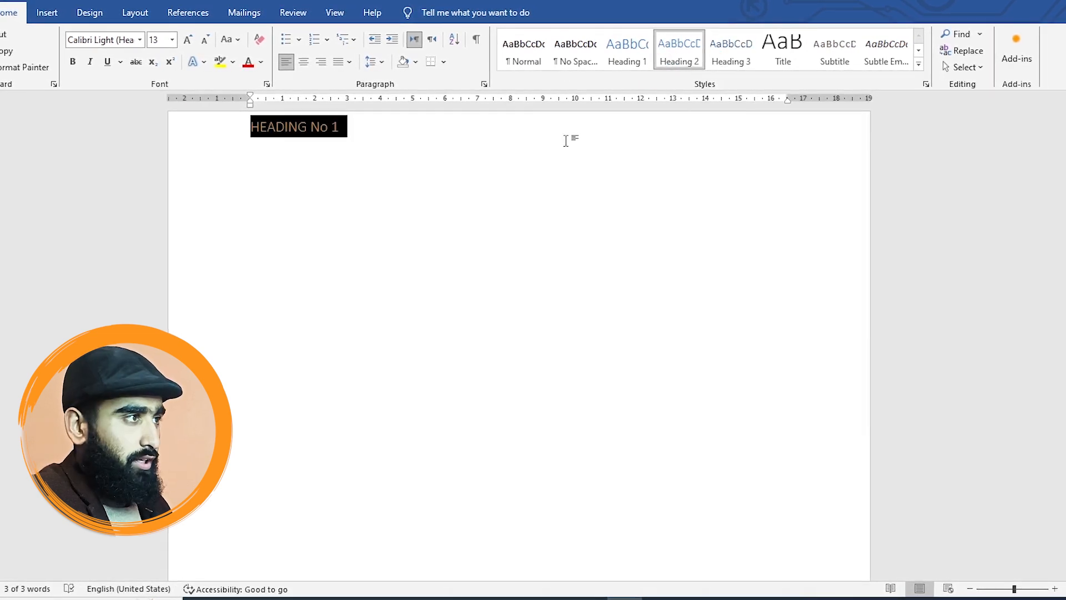
pyautogui.click(561, 55)
pyautogui.click(619, 56)
pyautogui.click(731, 53)
pyautogui.click(784, 54)
pyautogui.click(831, 58)
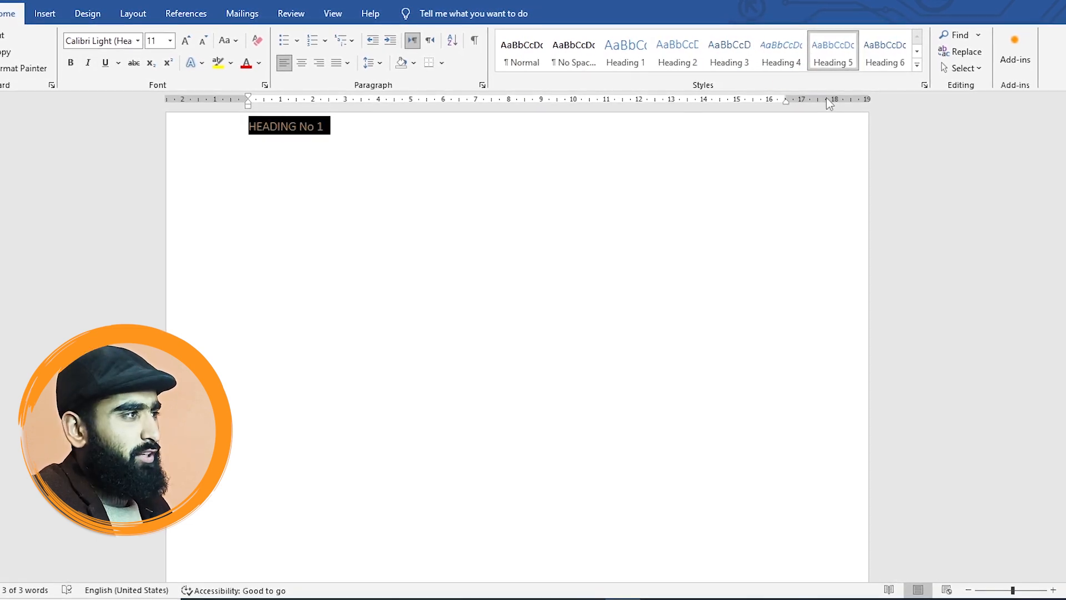
pyautogui.click(534, 145)
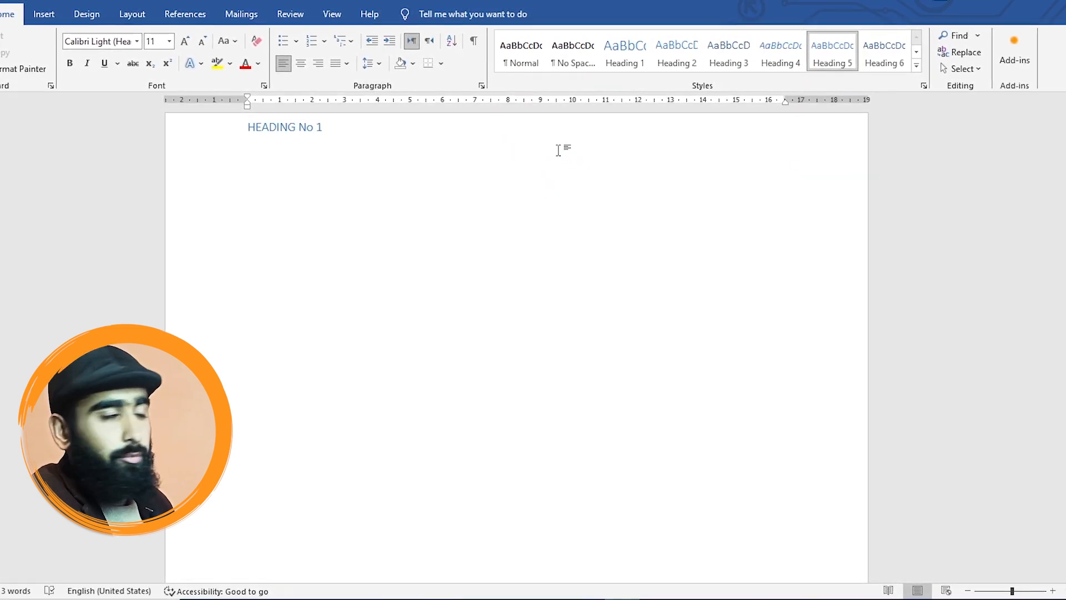
# Delete the whole "HEADING No 1" line from the document.
pyautogui.click(238, 124)
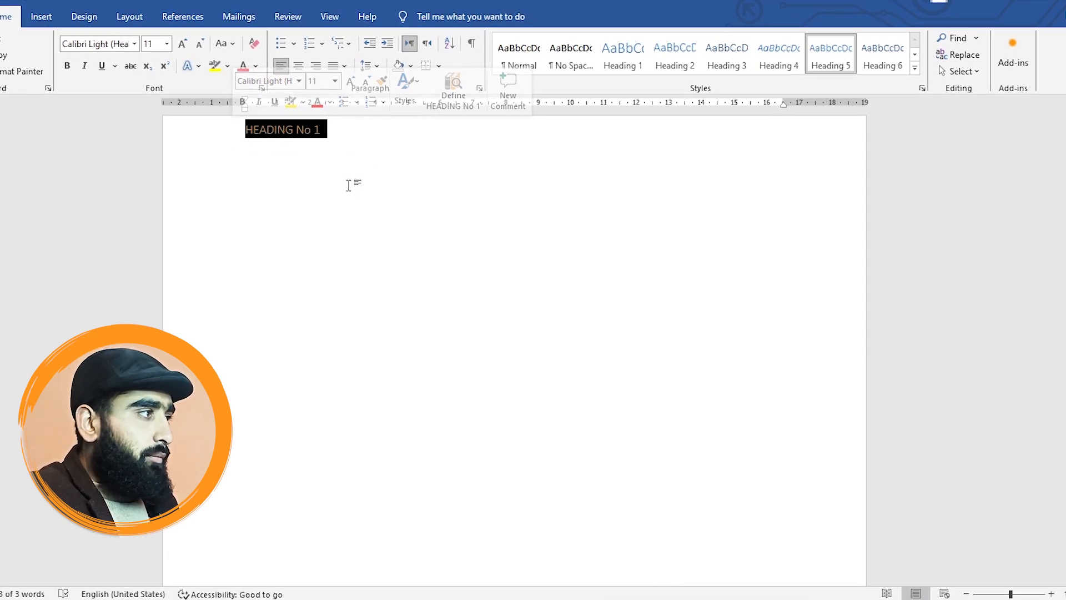
pyautogui.click(343, 205)
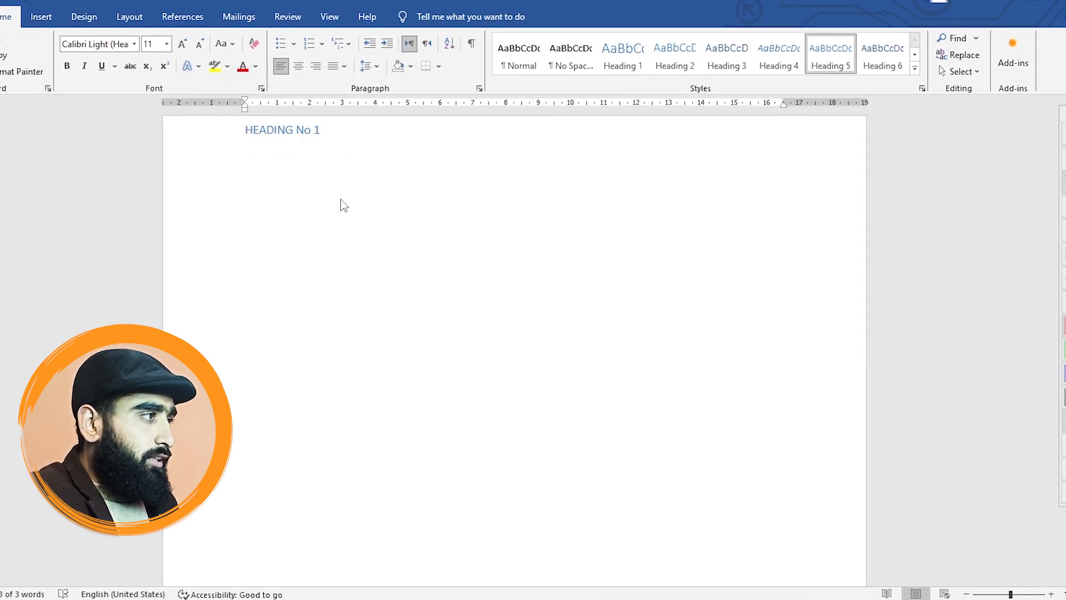
pyautogui.tripleClick(309, 136)
pyautogui.press('BackSpace')
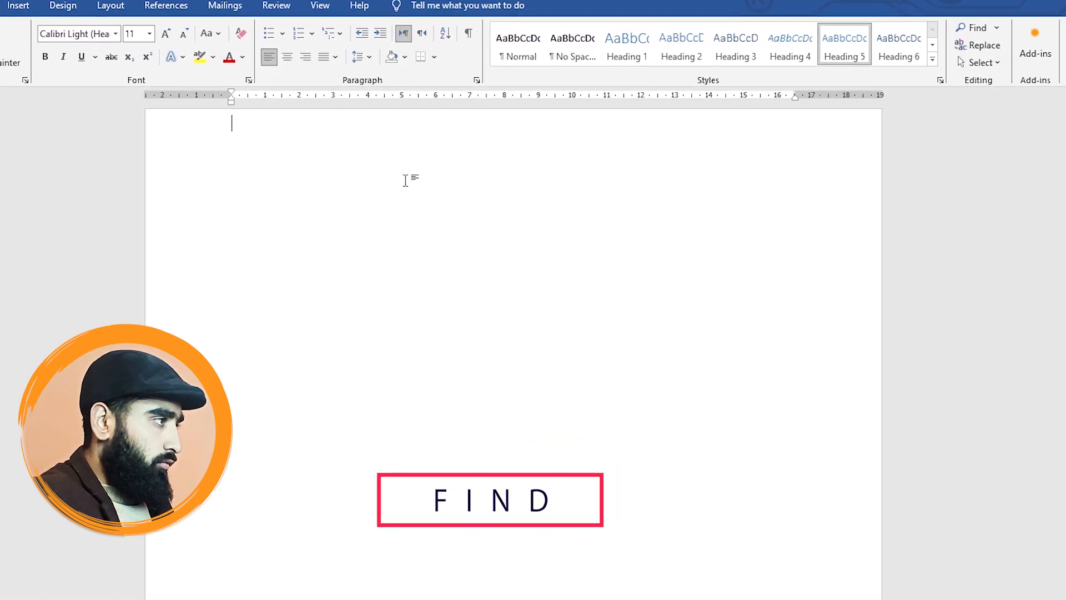
pyautogui.write('=rand(')
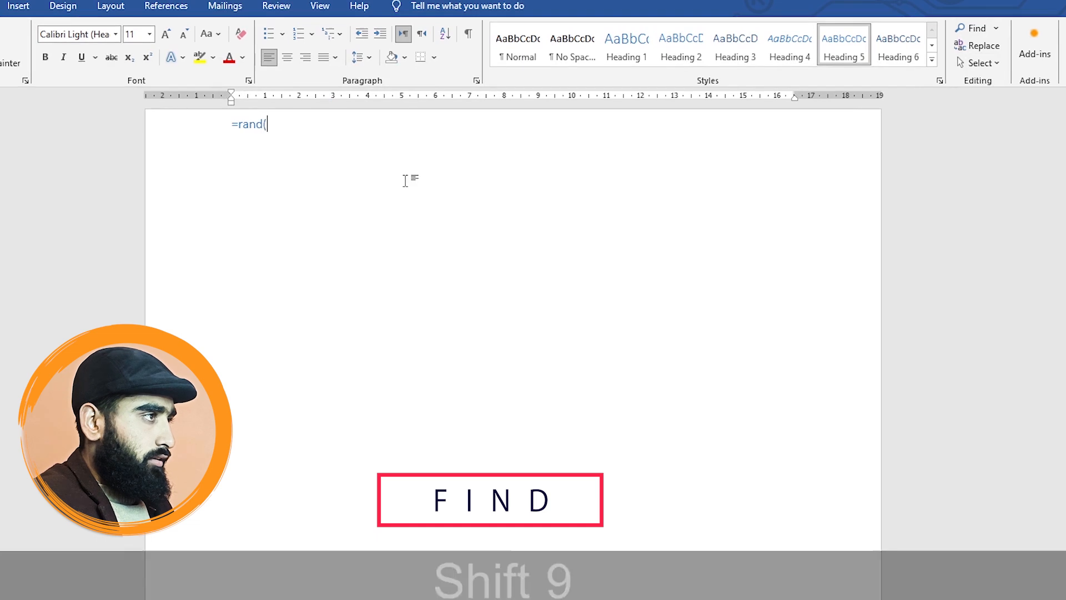
pyautogui.press('BackSpace')
pyautogui.press('BackSpace')
pyautogui.press('BackSpace')
pyautogui.press('BackSpace')
pyautogui.press('BackSpace')
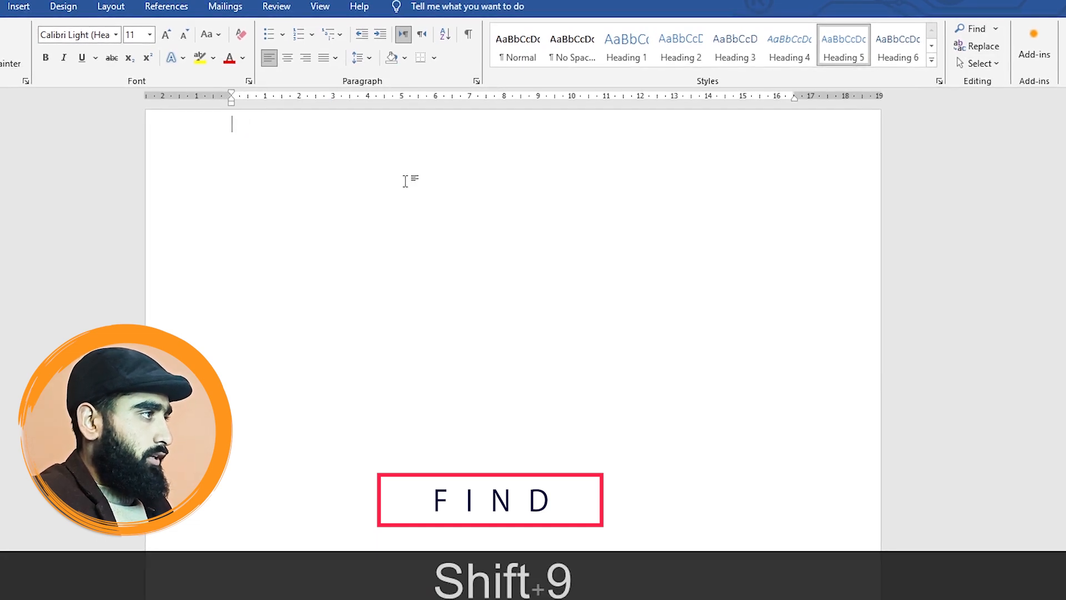
# Clear the formatting of the empty line and generate sample paragraphs there with =rand(50).
pyautogui.click(243, 38)
pyautogui.write('=rand(')
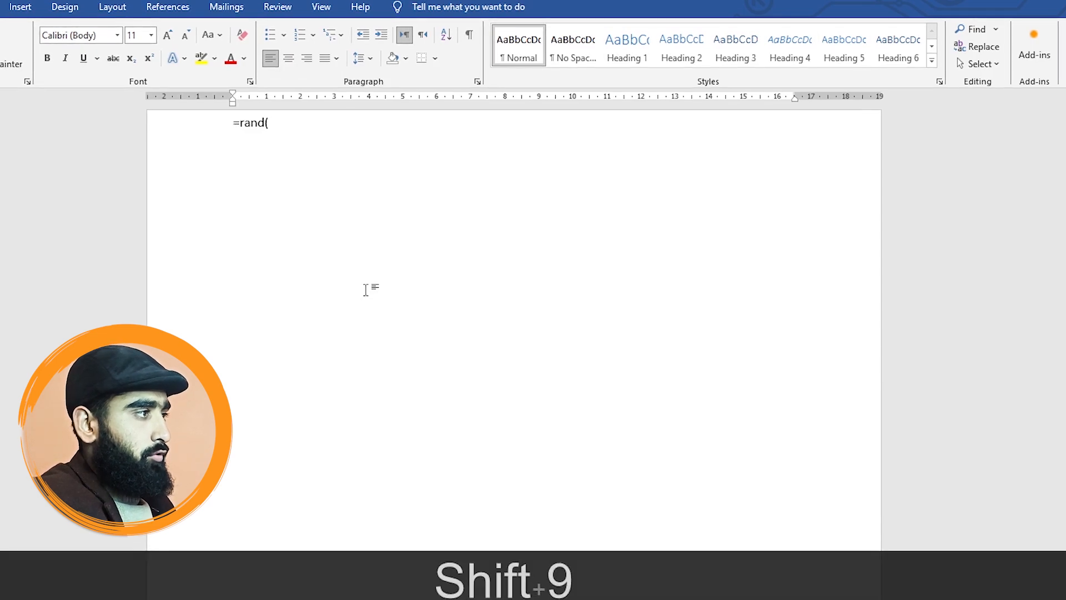
pyautogui.write('50)')
pyautogui.press('Return')
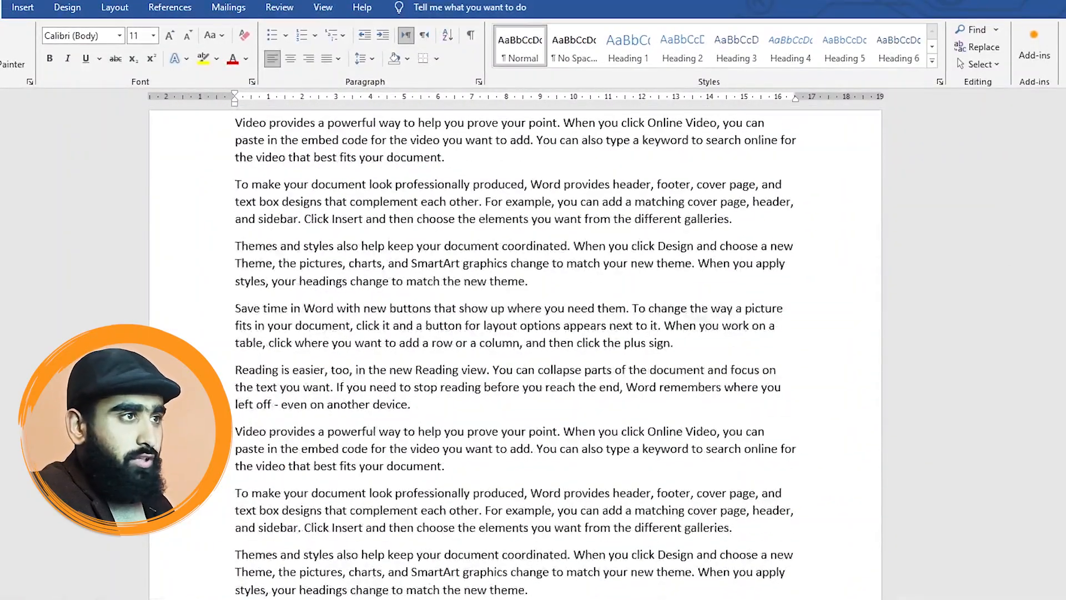
# Search the document for "elements" and jump between several of its matches, ending at the first one.
pyautogui.click(975, 30)
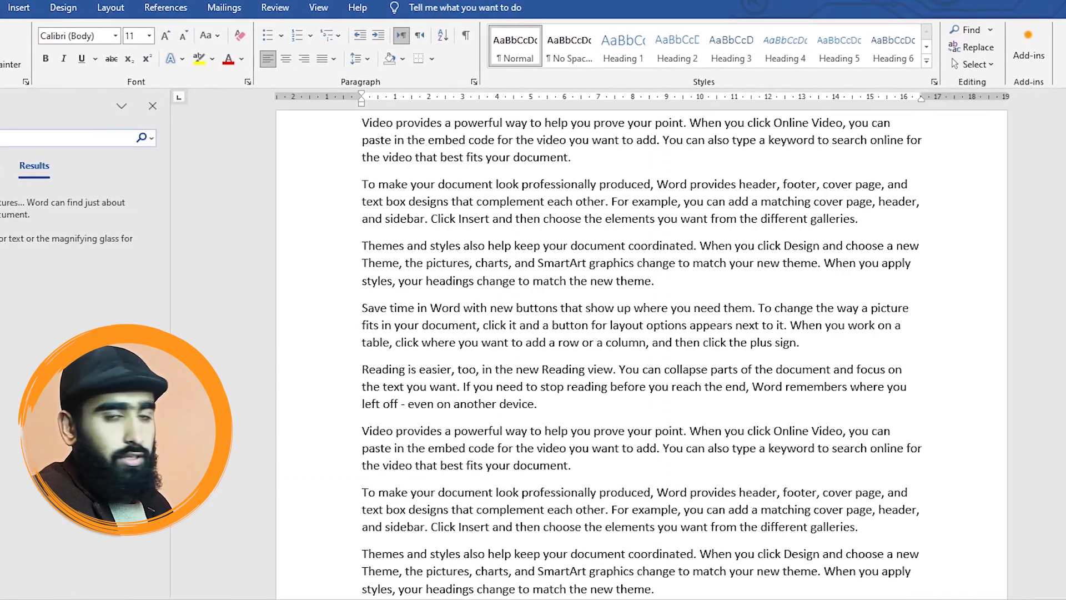
pyautogui.write('emel')
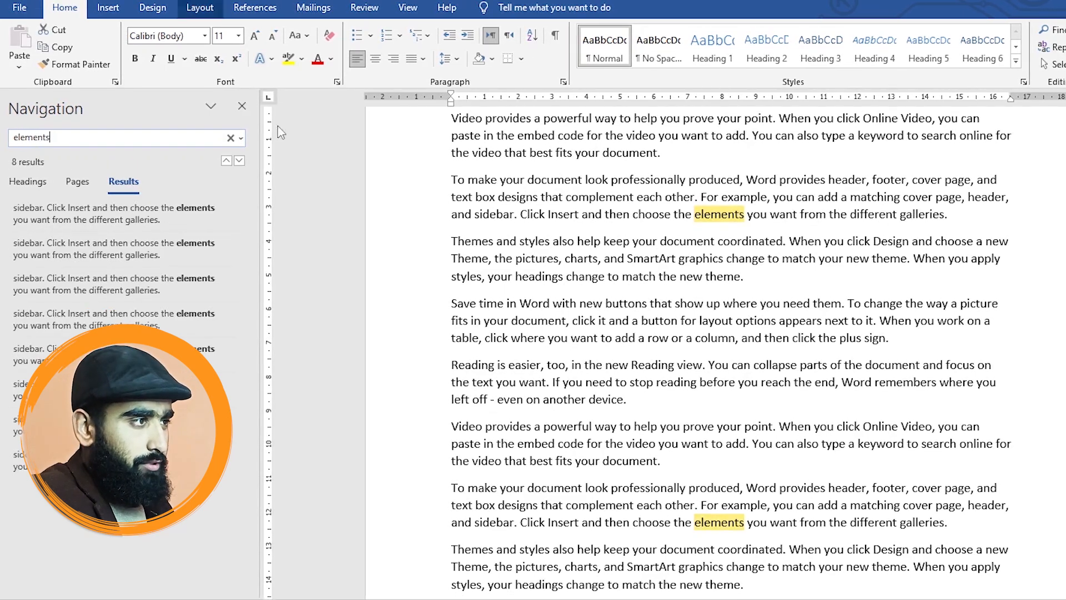
pyautogui.scroll(-6, 571, 231)
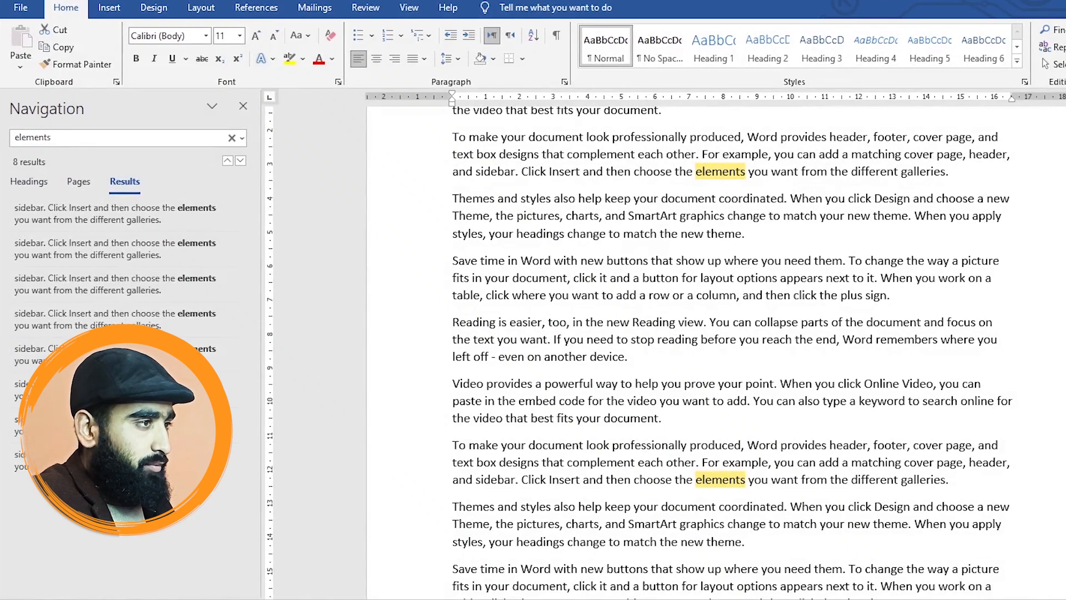
pyautogui.click(123, 461)
pyautogui.click(123, 354)
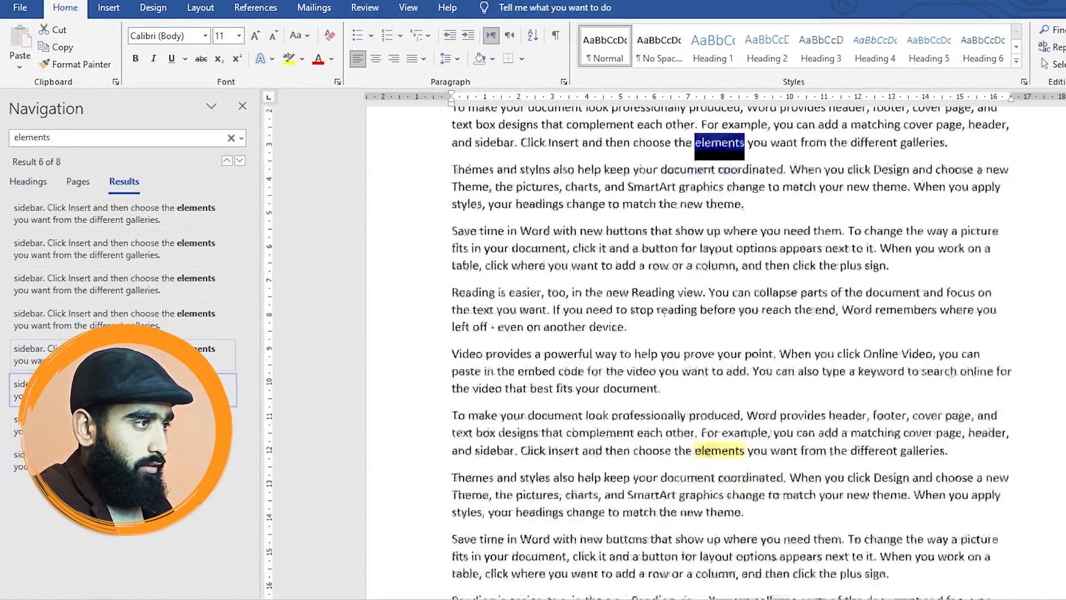
pyautogui.click(162, 221)
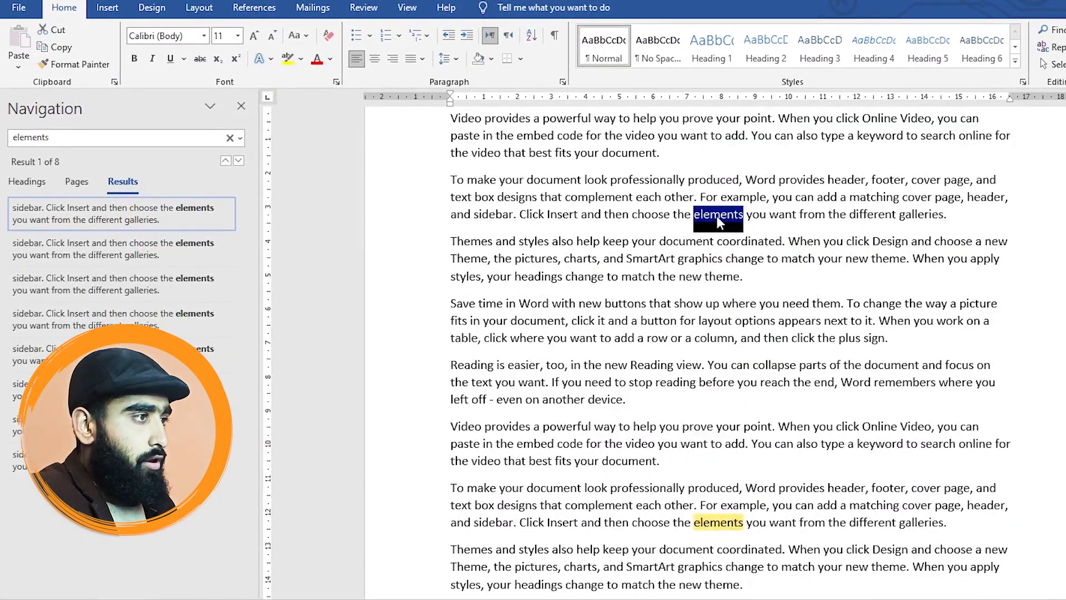
pyautogui.click(566, 220)
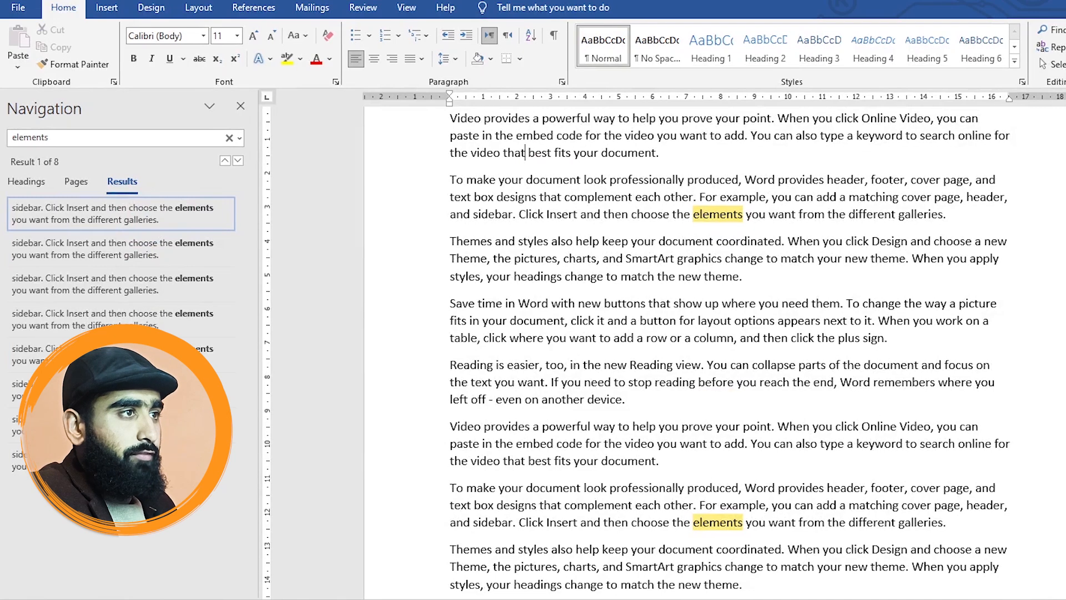
# Use Advanced Find to locate the next occurrence of "elements" in the document.
pyautogui.click(1052, 29)
pyautogui.click(1052, 67)
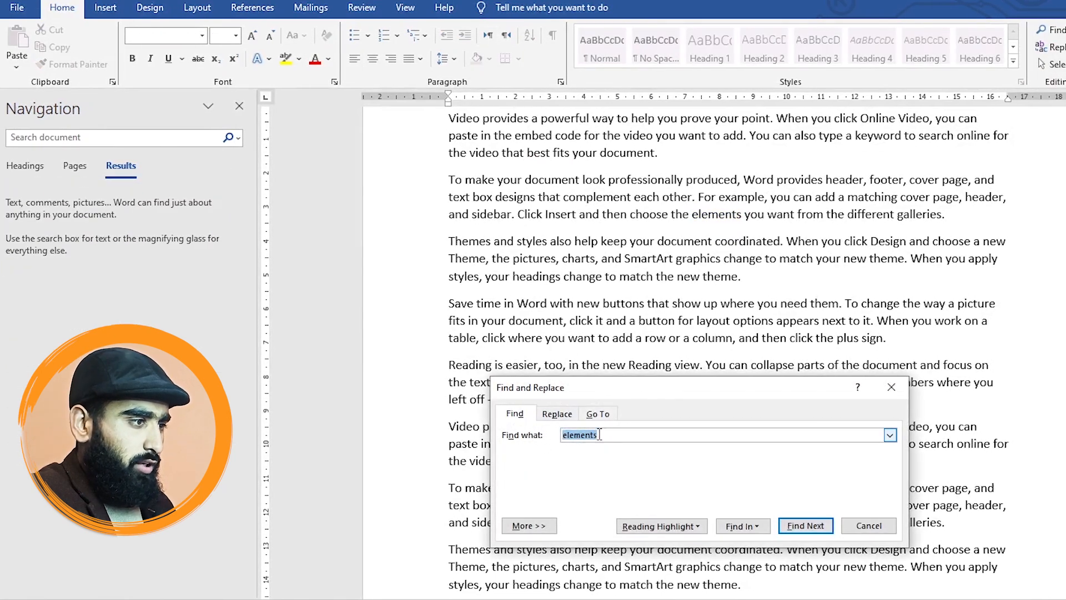
pyautogui.click(800, 525)
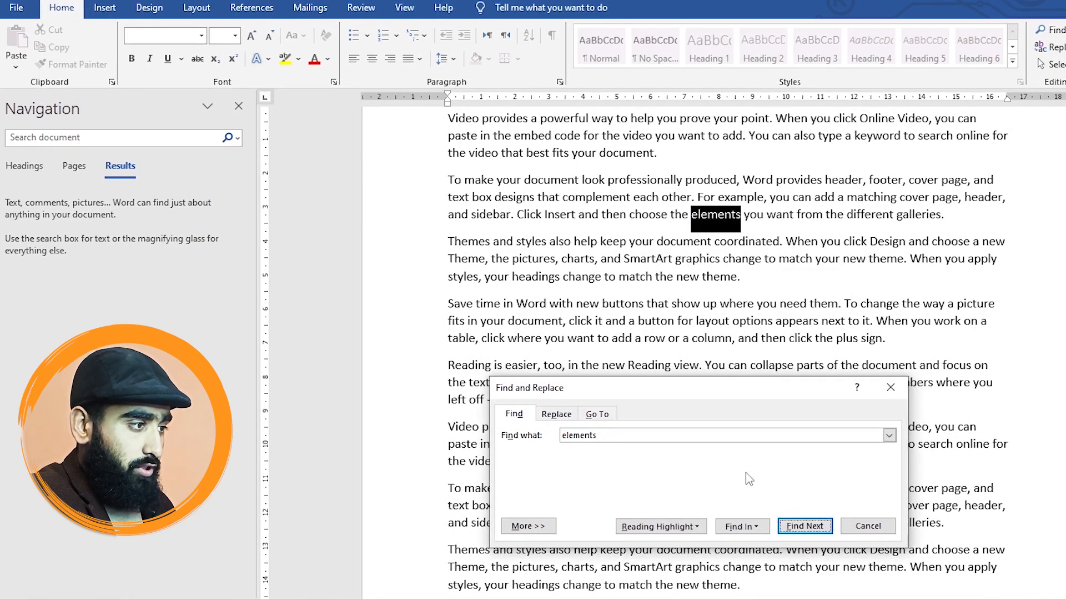
# Apply the reading highlight to all occurrences of "elements", clear that highlighting, and close Find and Replace.
pyautogui.click(694, 525)
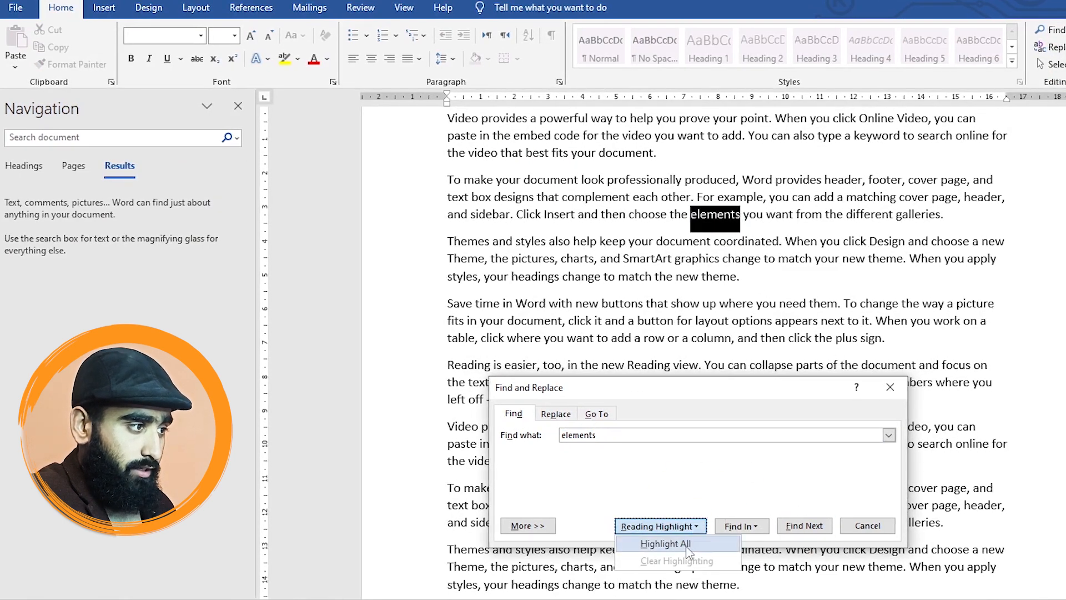
pyautogui.click(688, 547)
pyautogui.click(675, 526)
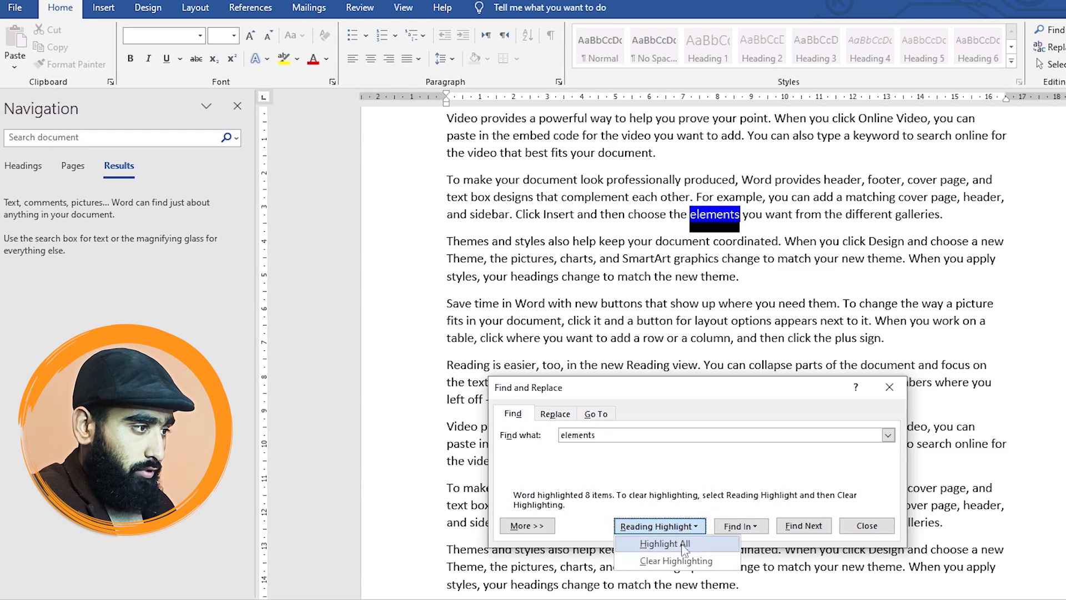
pyautogui.click(672, 562)
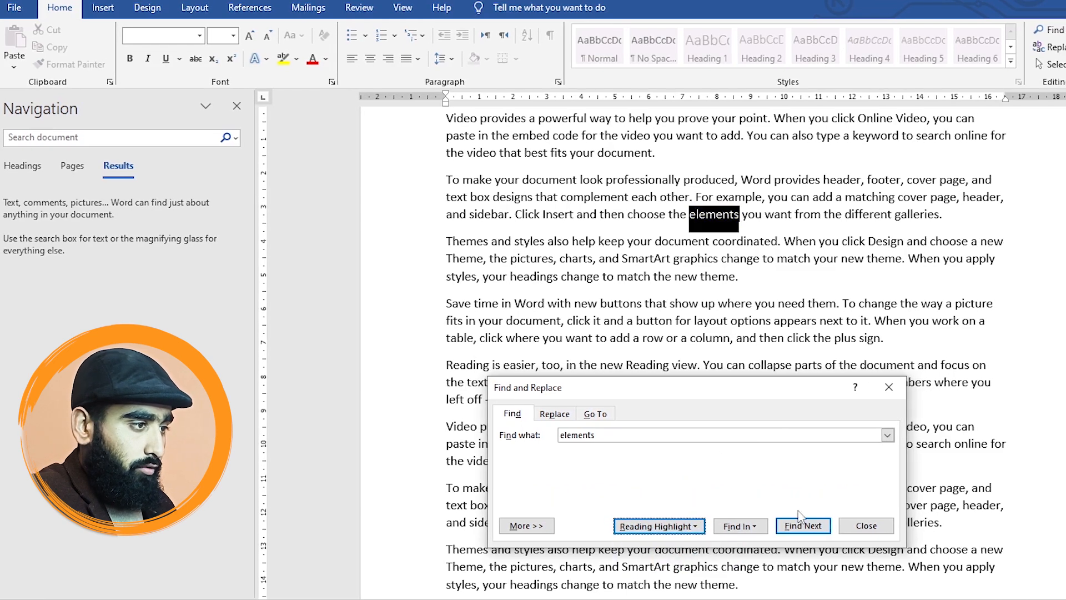
pyautogui.click(867, 528)
pyautogui.click(784, 341)
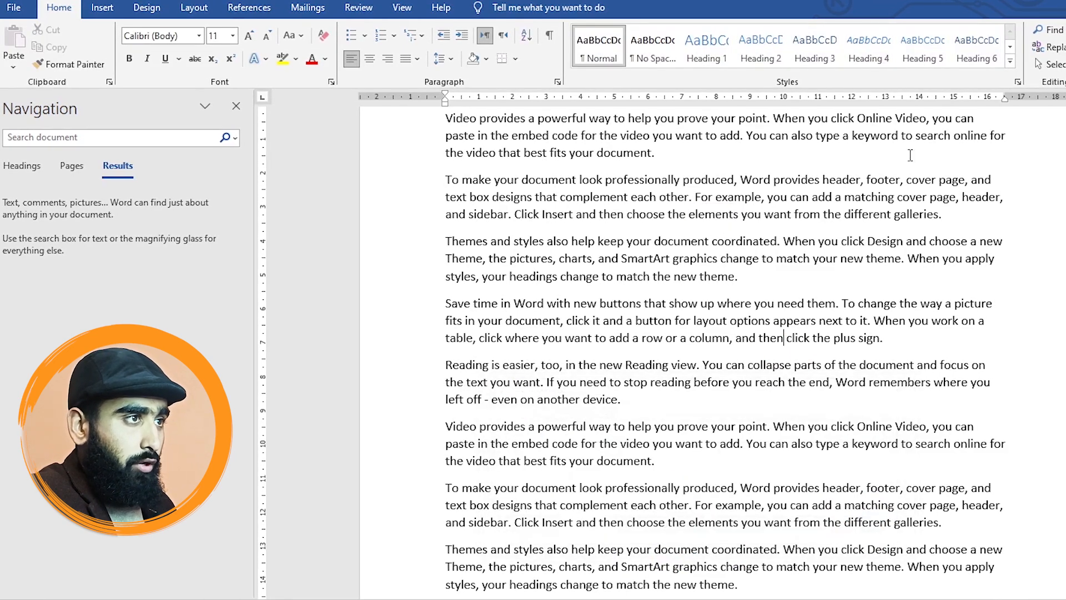
# Use Go To to jump to page 4 of the document and close the dialog.
pyautogui.click(1053, 30)
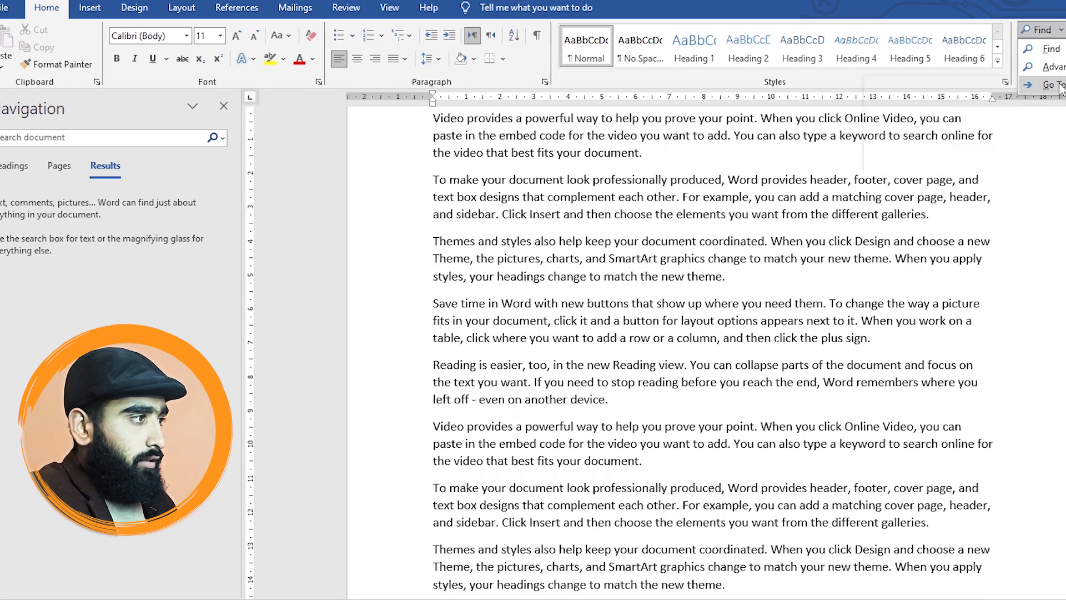
pyautogui.click(1059, 86)
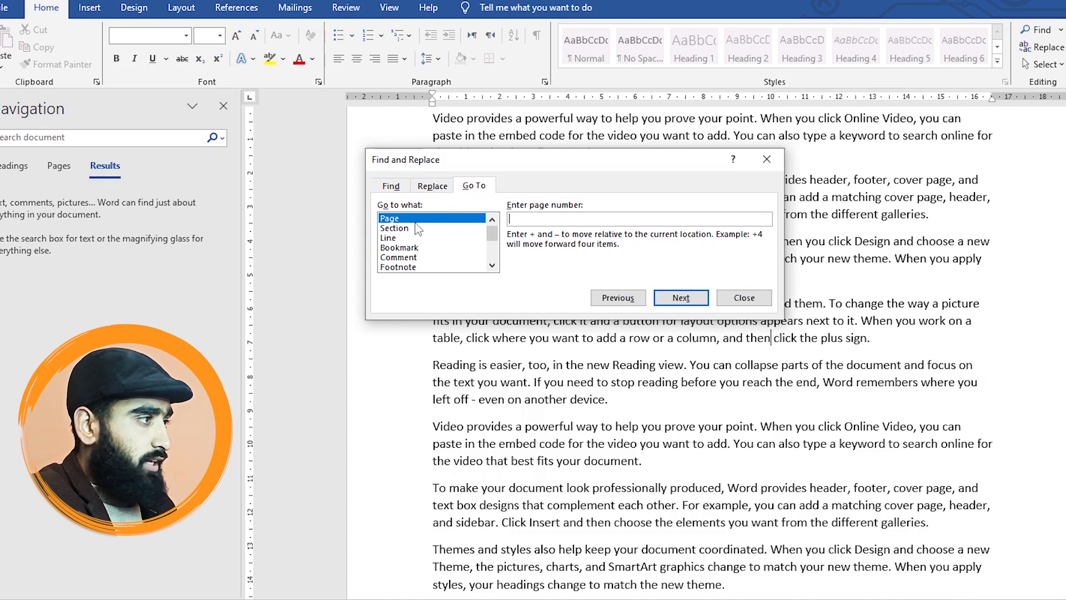
pyautogui.click(442, 218)
pyautogui.click(530, 218)
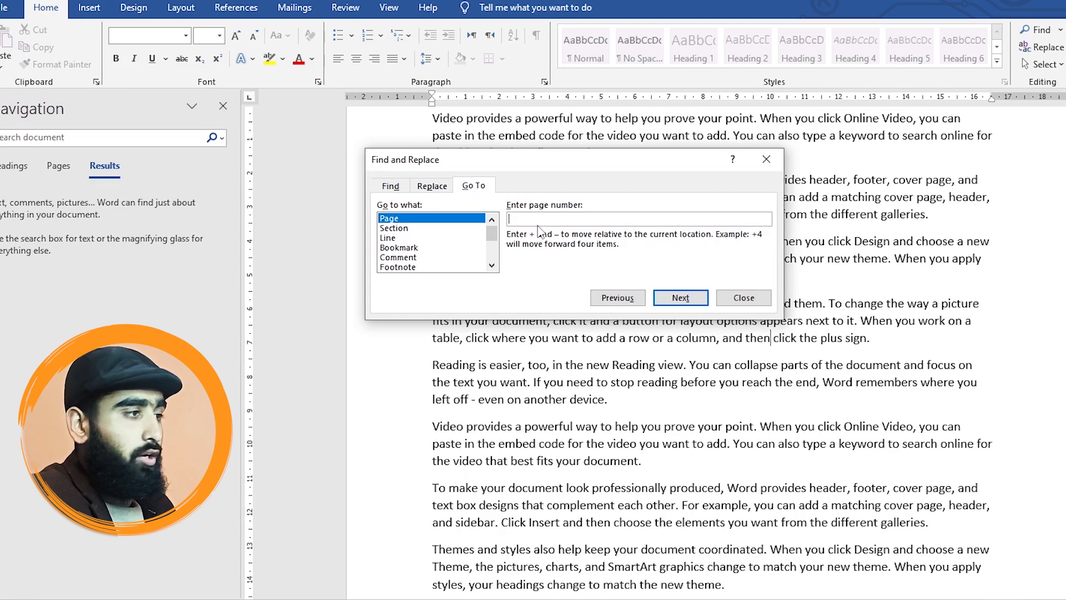
pyautogui.click(687, 300)
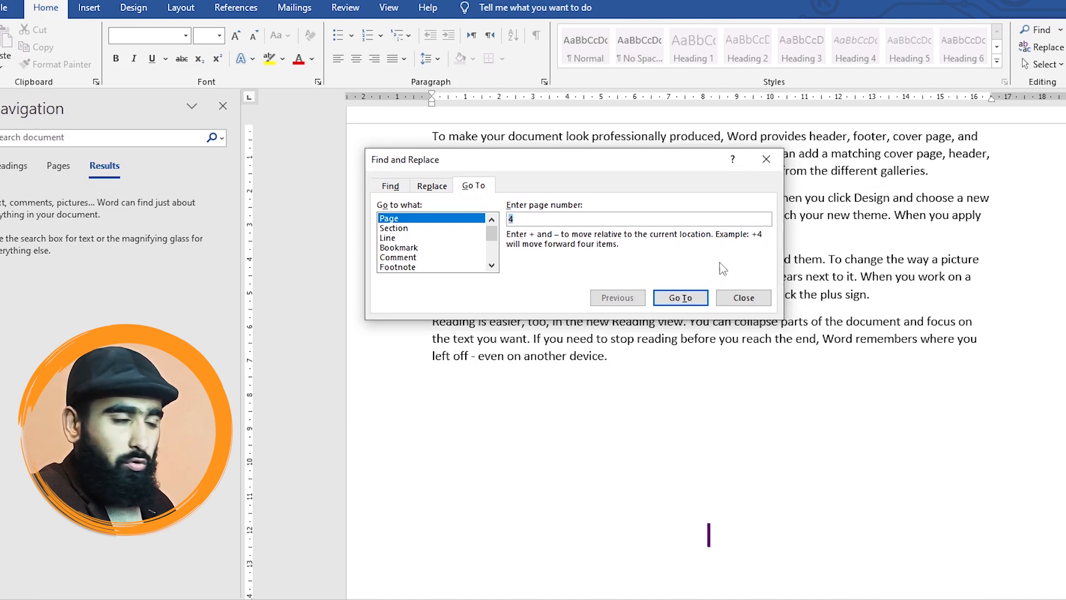
pyautogui.click(744, 298)
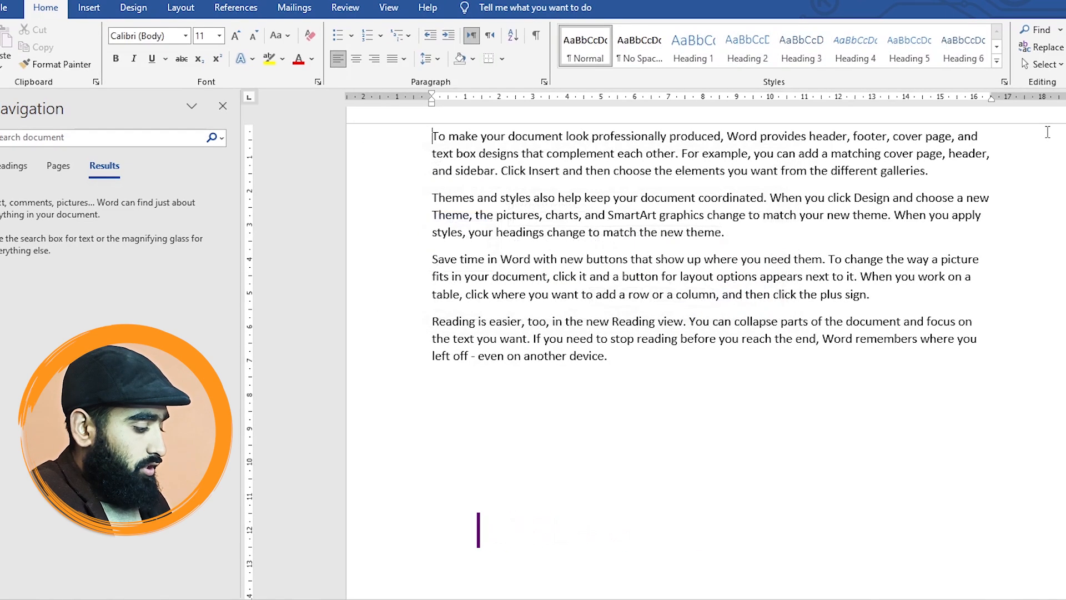
# Reopen Go To and jump back to page 1 of the document.
pyautogui.hotkey('ctrl', 'g')
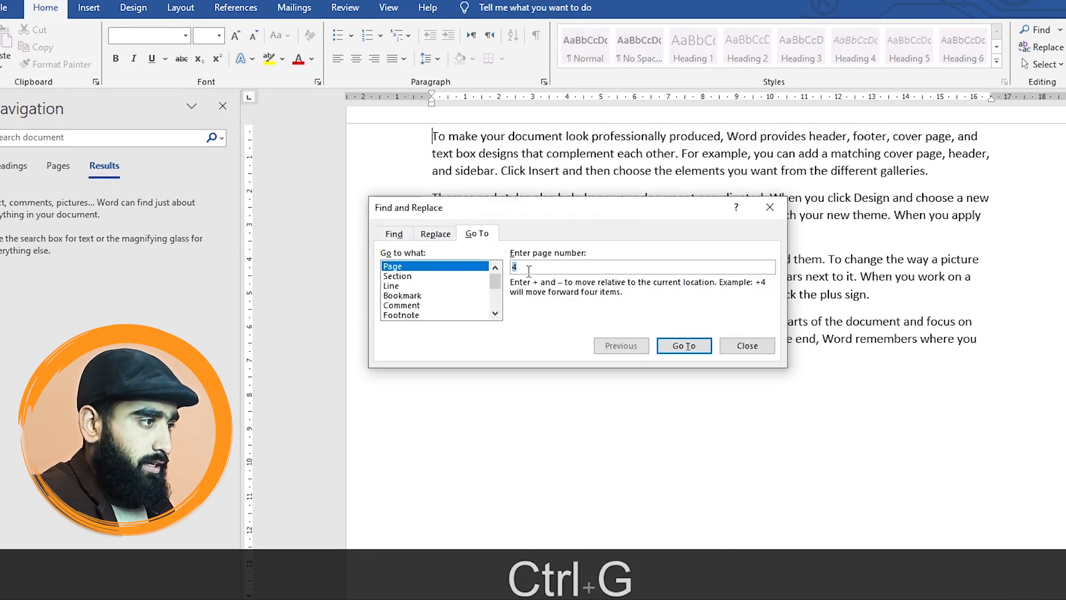
pyautogui.write('1')
pyautogui.click(684, 346)
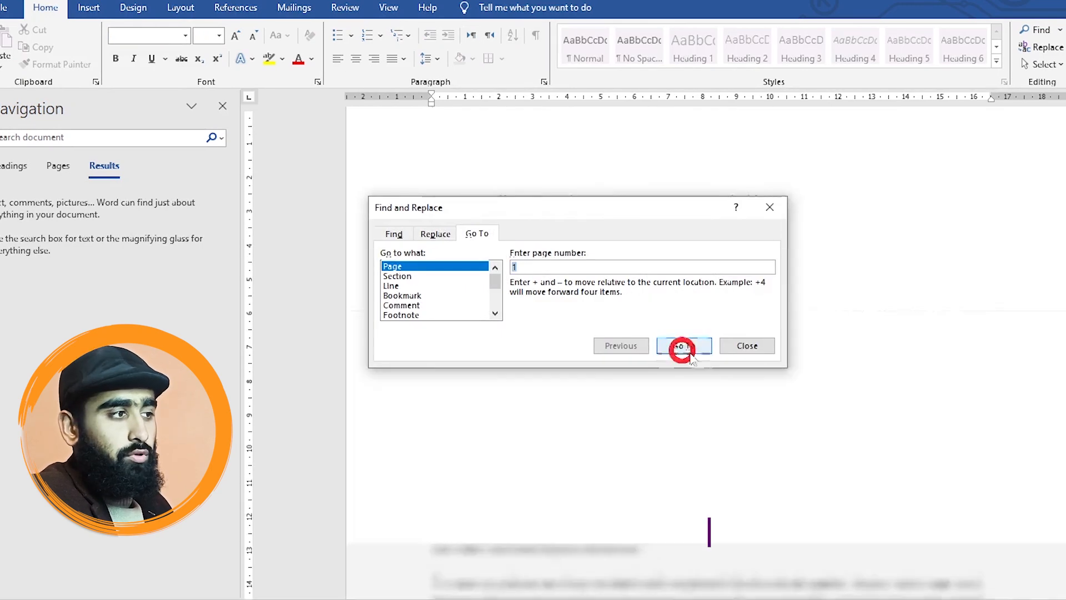
# Close the Go To dialog and use Replace to find the next occurrence of "element" in the document.
pyautogui.click(747, 346)
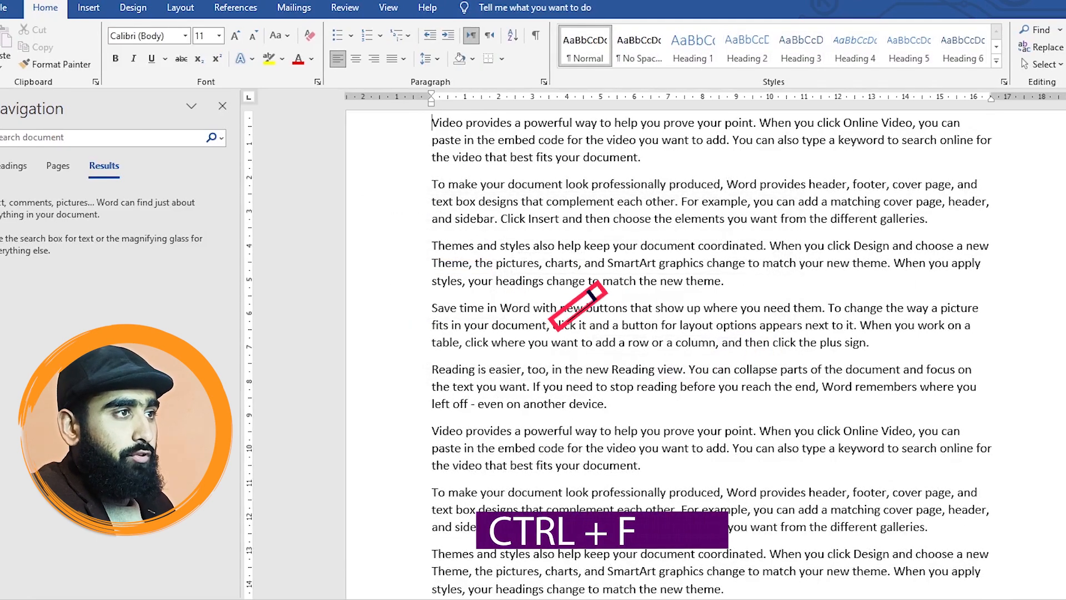
pyautogui.hotkey('ctrl', 'h')
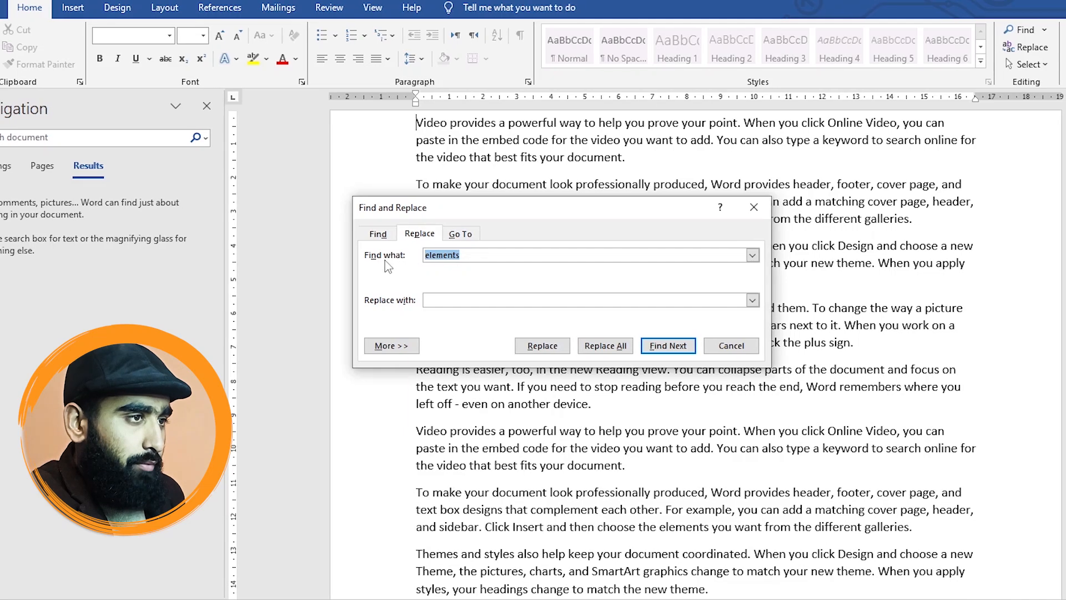
pyautogui.write('.')
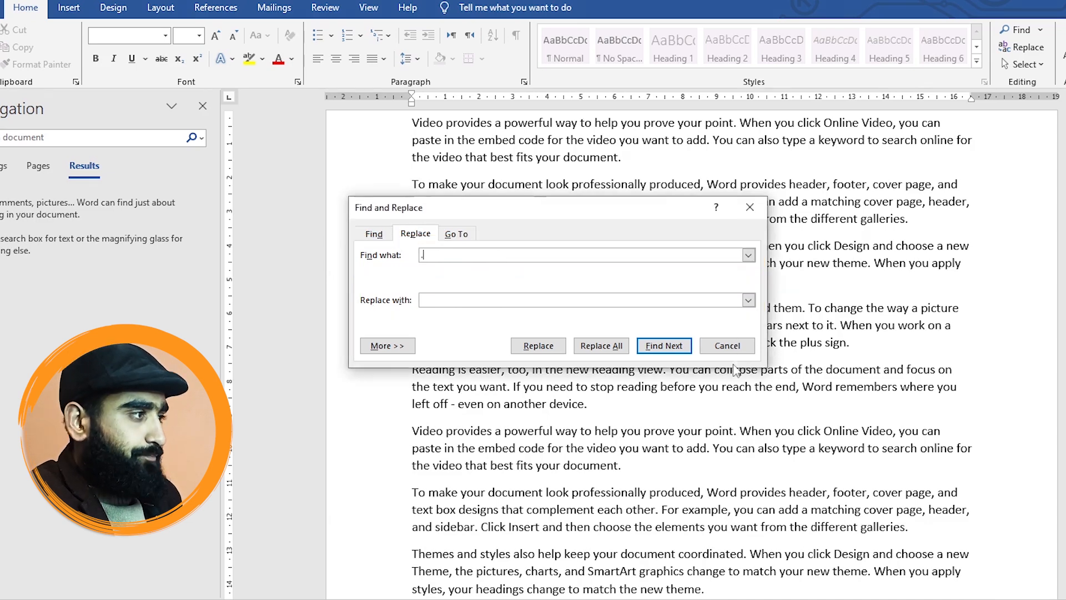
pyautogui.press('BackSpace')
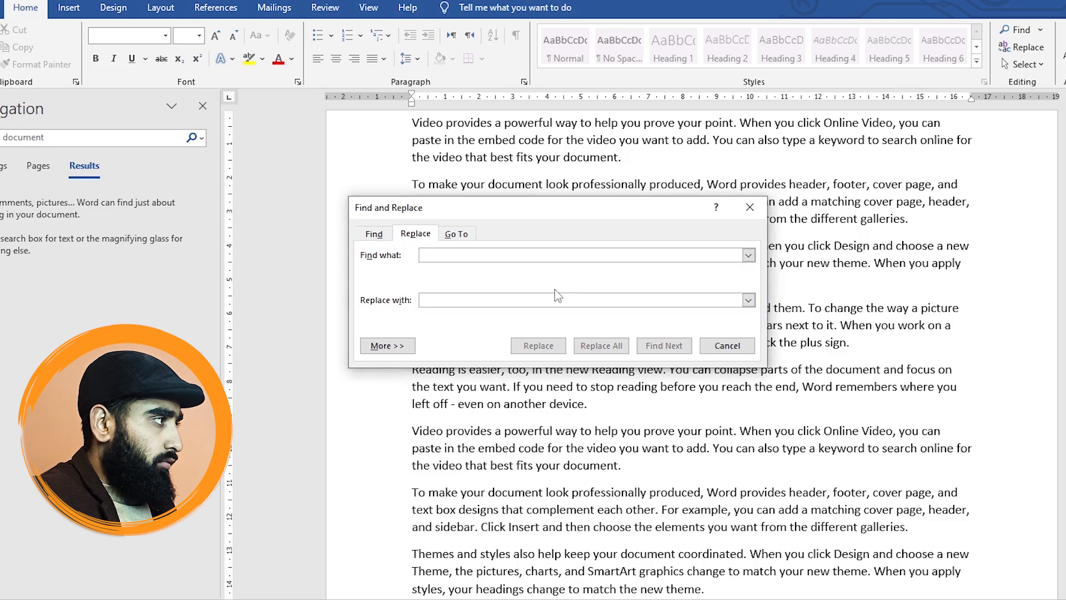
pyautogui.write('element')
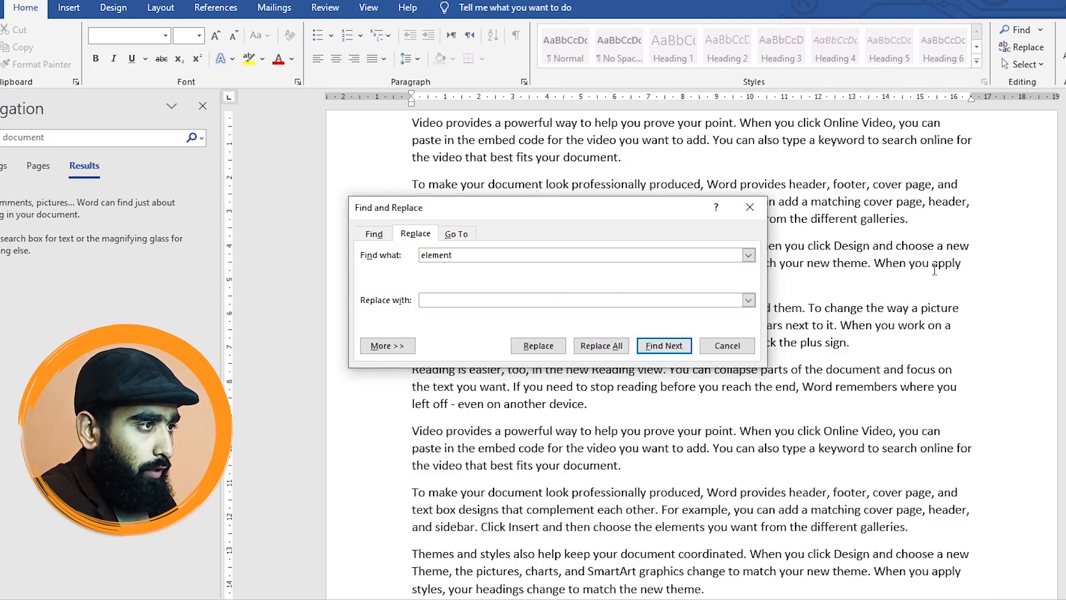
pyautogui.click(664, 346)
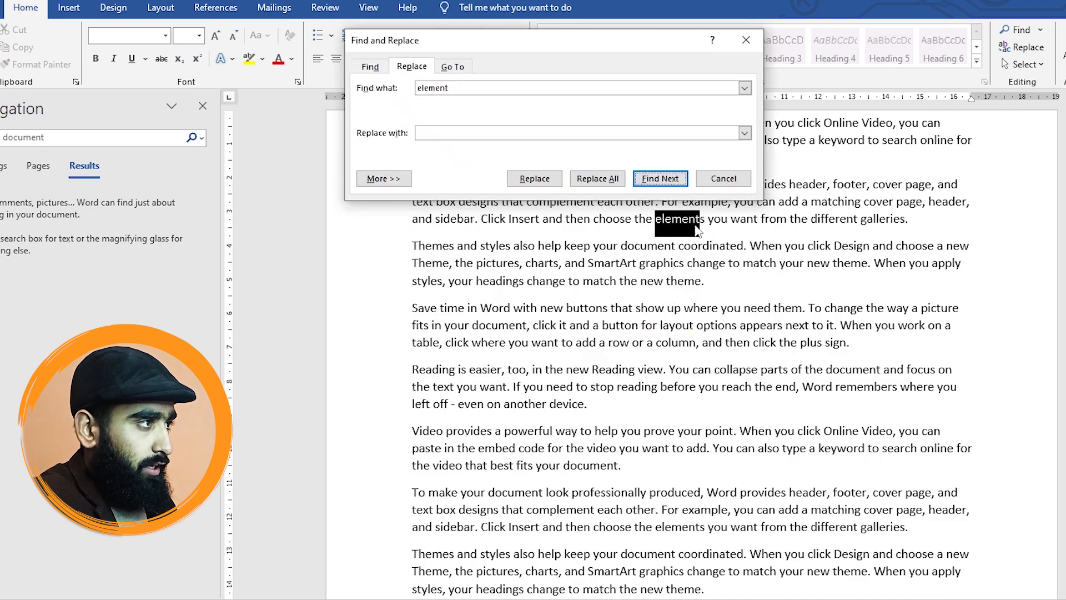
# Replace all occurrences of "elements" with "abc" and close Find and Replace.
pyautogui.write('s')
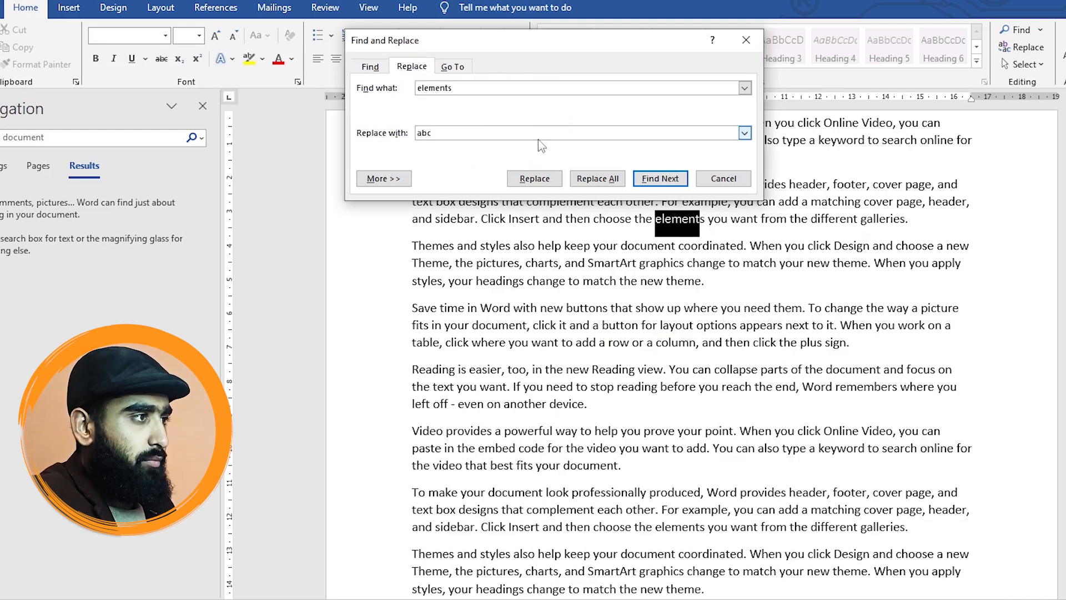
pyautogui.click(595, 180)
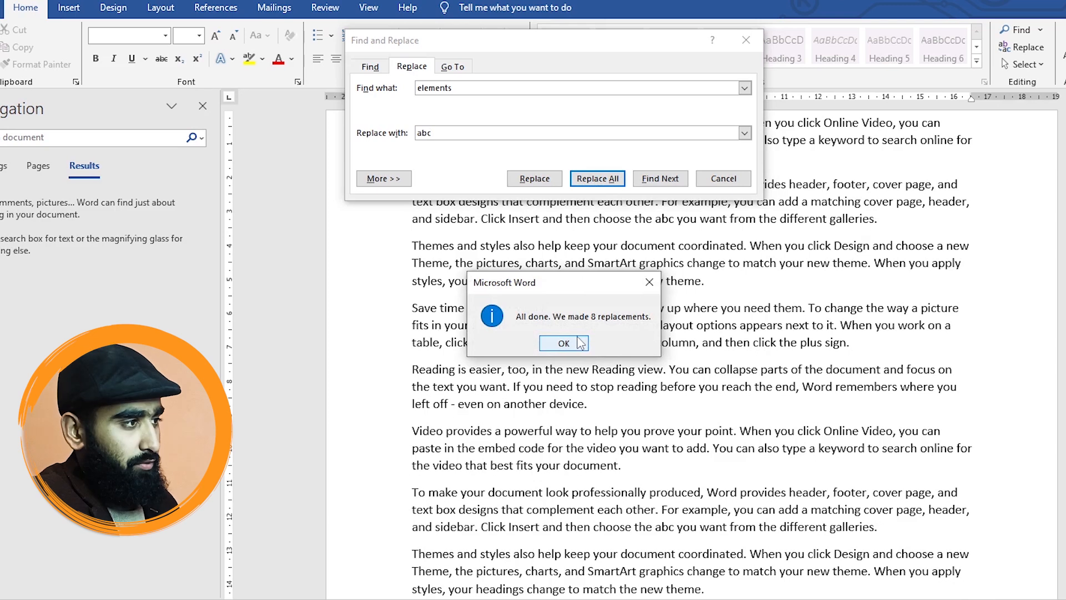
pyautogui.click(564, 343)
pyautogui.scroll(-2, 588, 336)
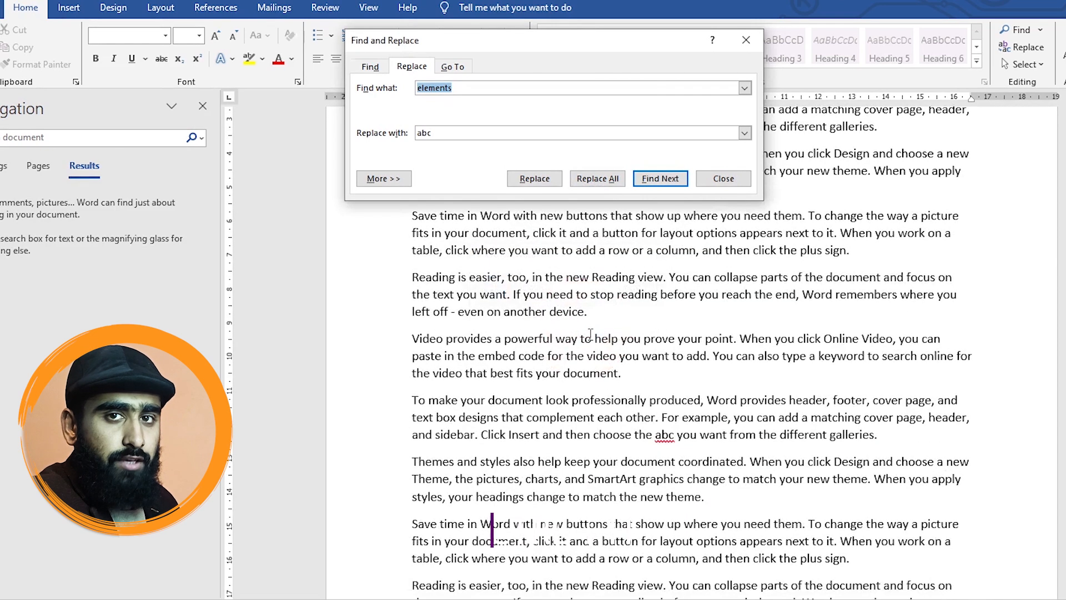
pyautogui.click(727, 179)
pyautogui.hotkey('ctrl', 'h')
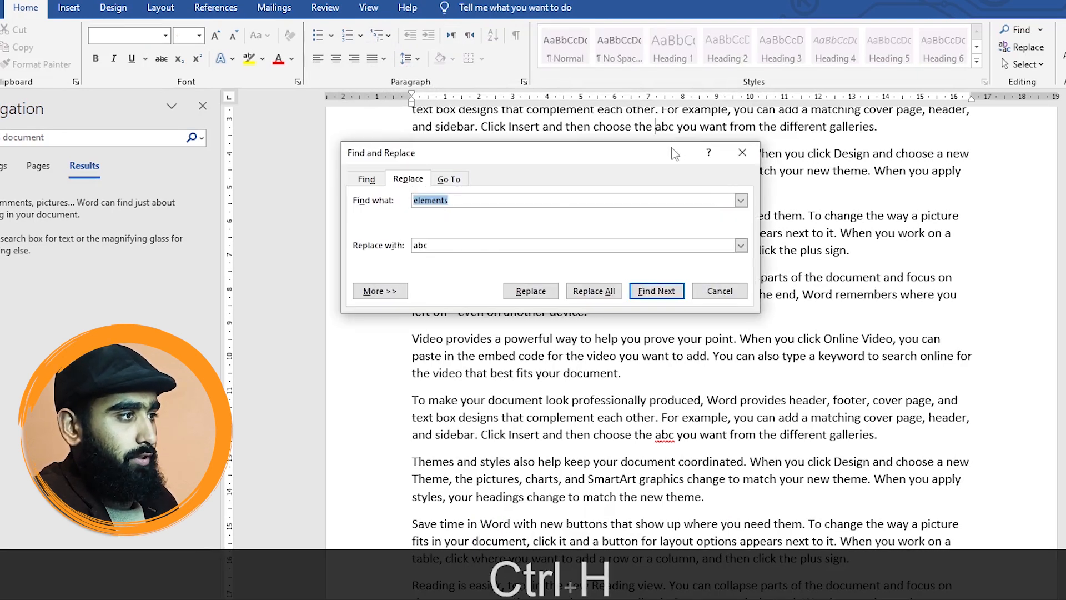
pyautogui.click(741, 152)
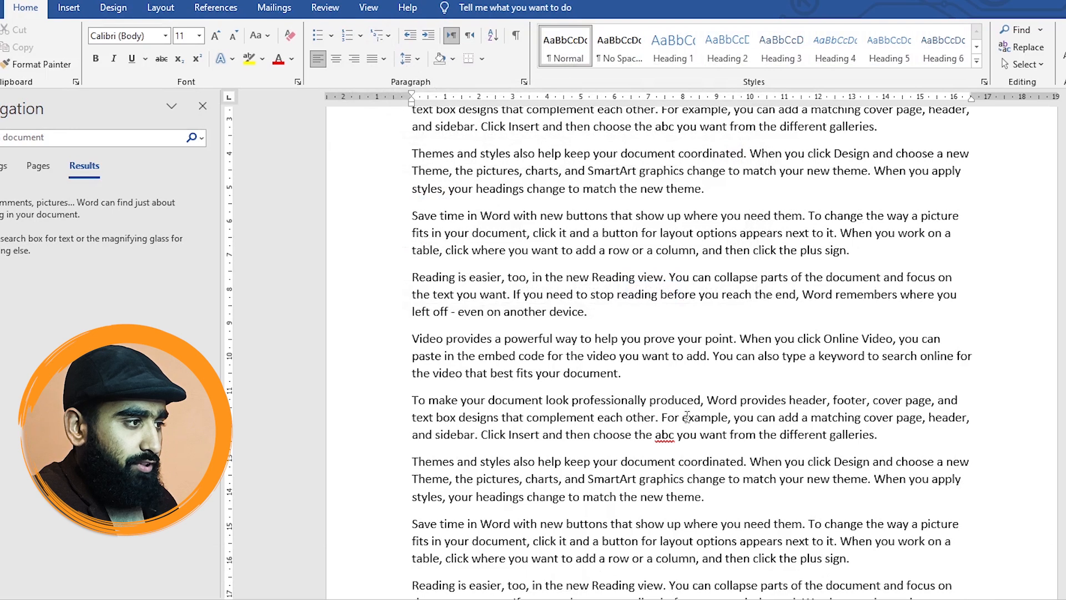
pyautogui.doubleClick(666, 437)
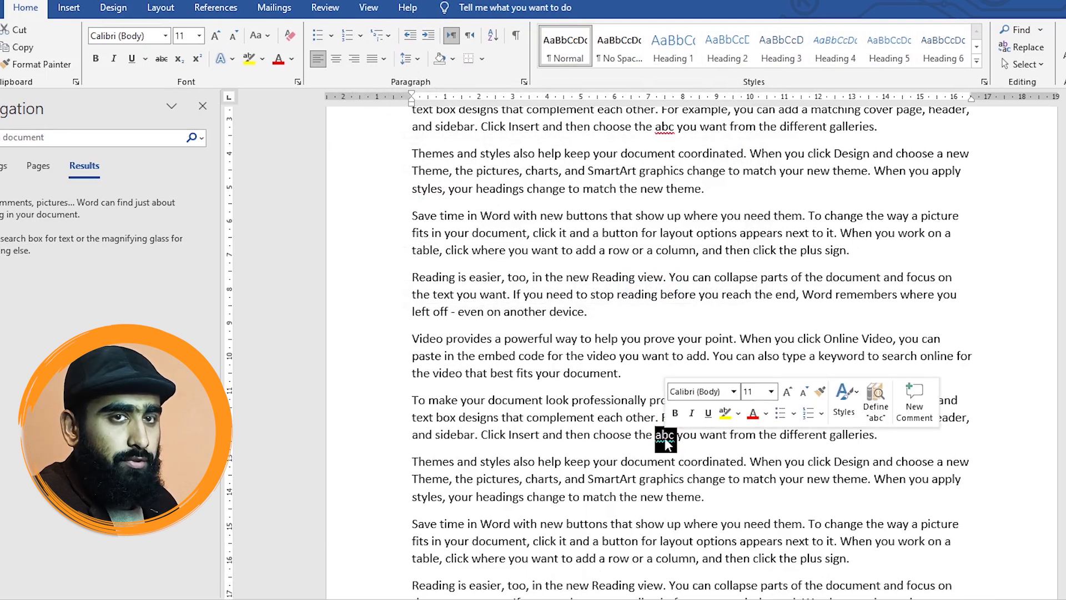
pyautogui.click(970, 169)
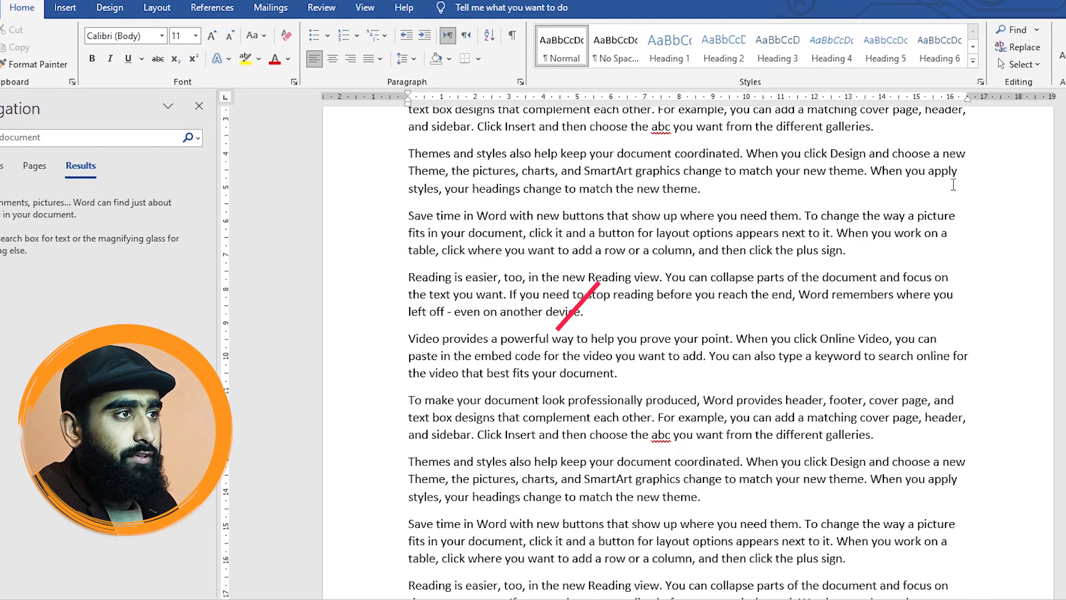
# Select all the text in the document and clear the selection, two times in a row.
pyautogui.click(1028, 65)
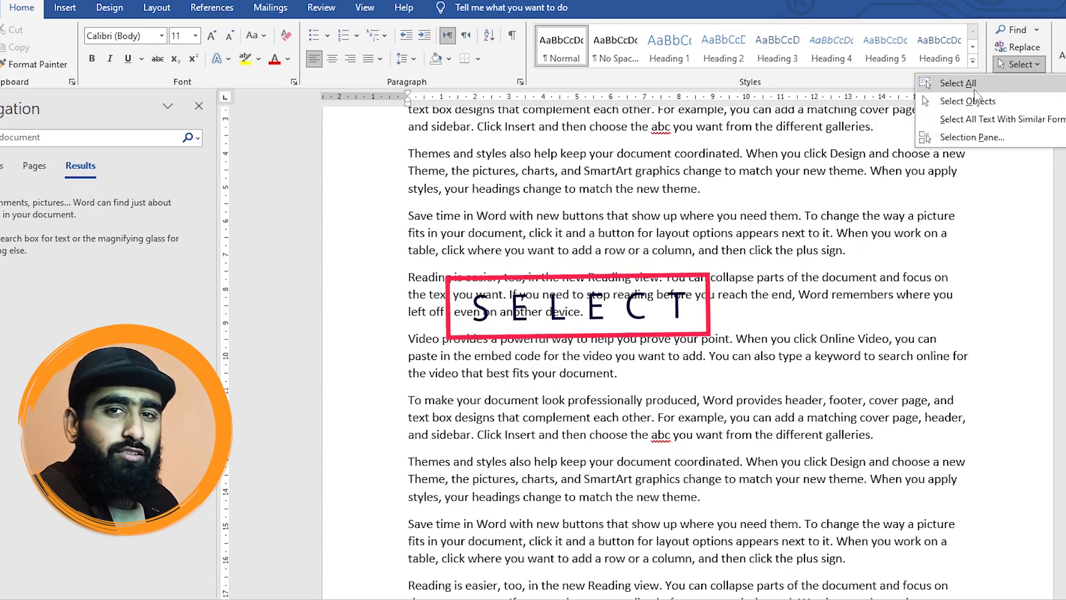
pyautogui.click(958, 82)
pyautogui.click(844, 261)
pyautogui.scroll(3, 844, 260)
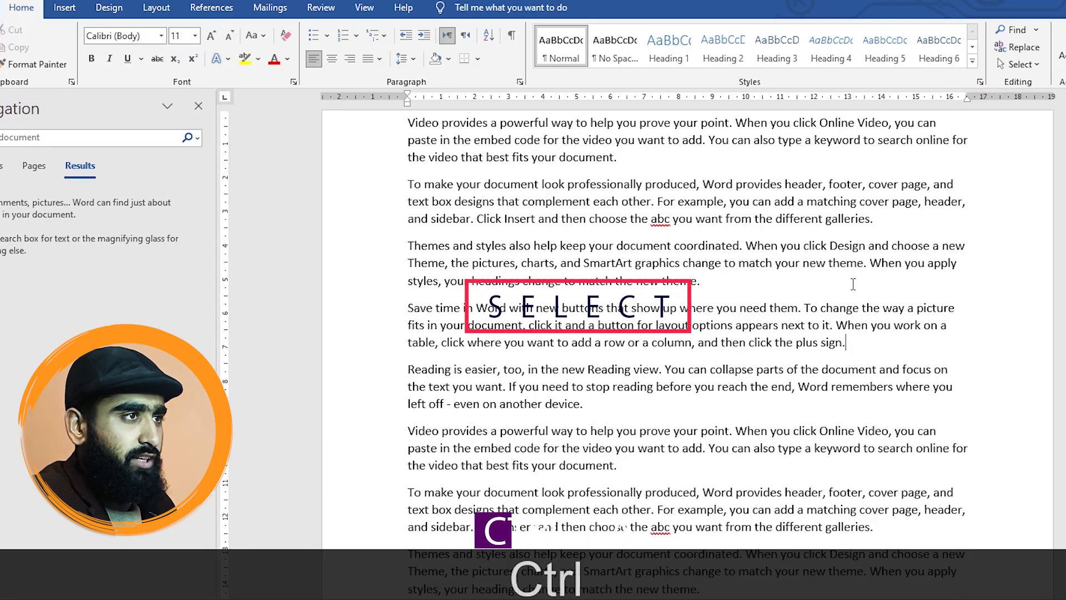
pyautogui.hotkey('ctrl', 'a')
pyautogui.click(904, 245)
# Draw a rectangle about 3.1 cm high and 3.7 cm wide over the third and fourth paragraphs, and place a duplicate to its right.
pyautogui.click(1018, 64)
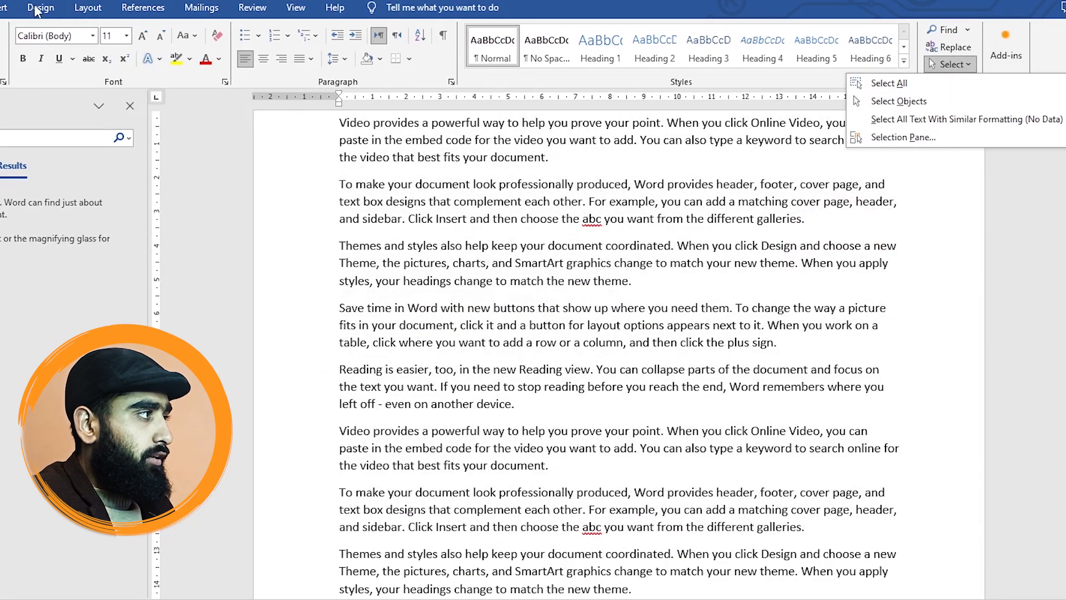
pyautogui.click(5, 8)
pyautogui.click(90, 57)
pyautogui.click(114, 105)
pyautogui.moveTo(460, 232); pyautogui.dragTo(587, 336)
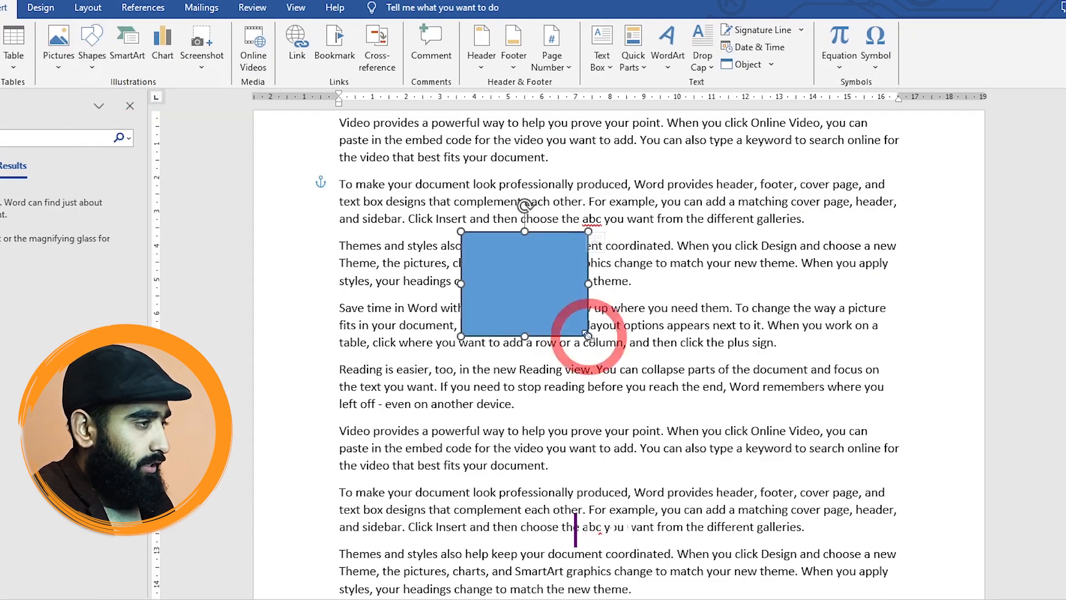
pyautogui.hotkey('ctrl', 'd')
pyautogui.moveTo(534, 148); pyautogui.dragTo(687, 265)
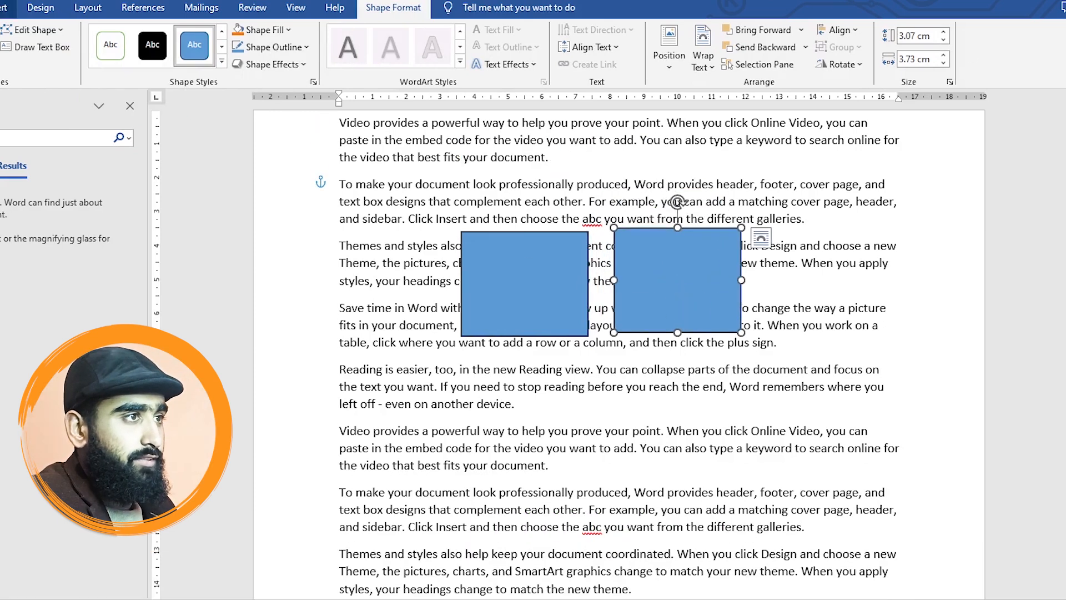
# Use Select Objects to select both rectangles together, move them down over the fifth paragraph, and deselect them.
pyautogui.click(5, 7)
pyautogui.click(930, 64)
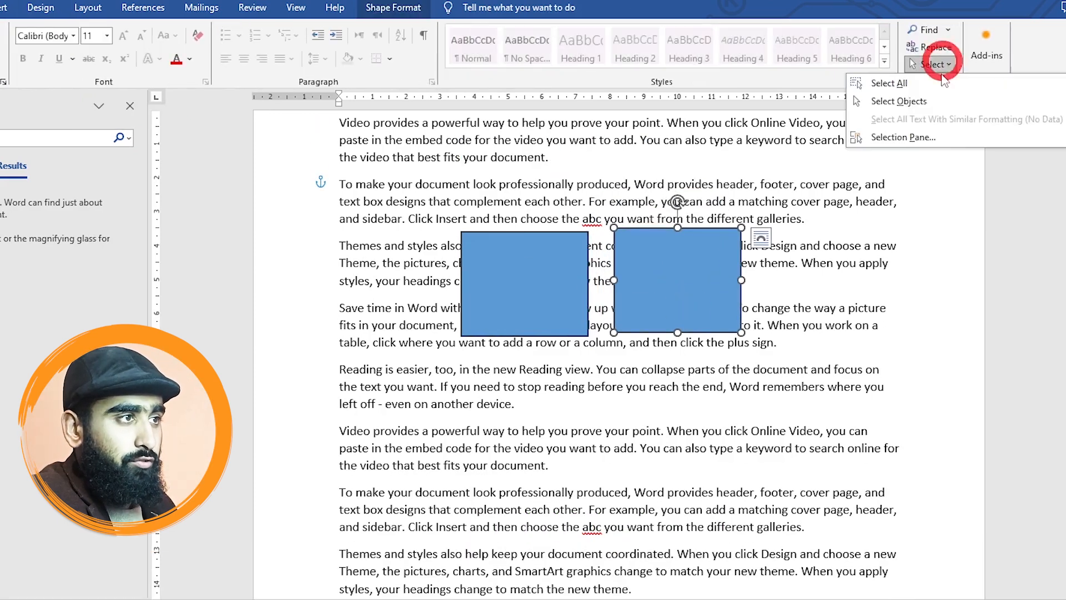
pyautogui.click(919, 103)
pyautogui.moveTo(940, 169); pyautogui.dragTo(327, 478)
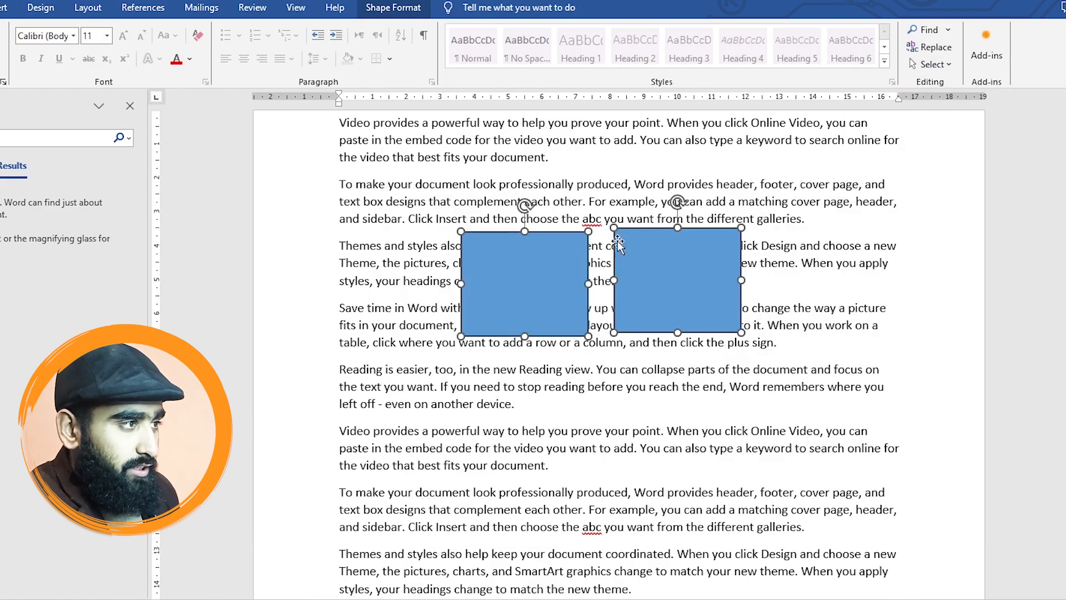
pyautogui.hotkey('ctrl', 'alt', 'd')
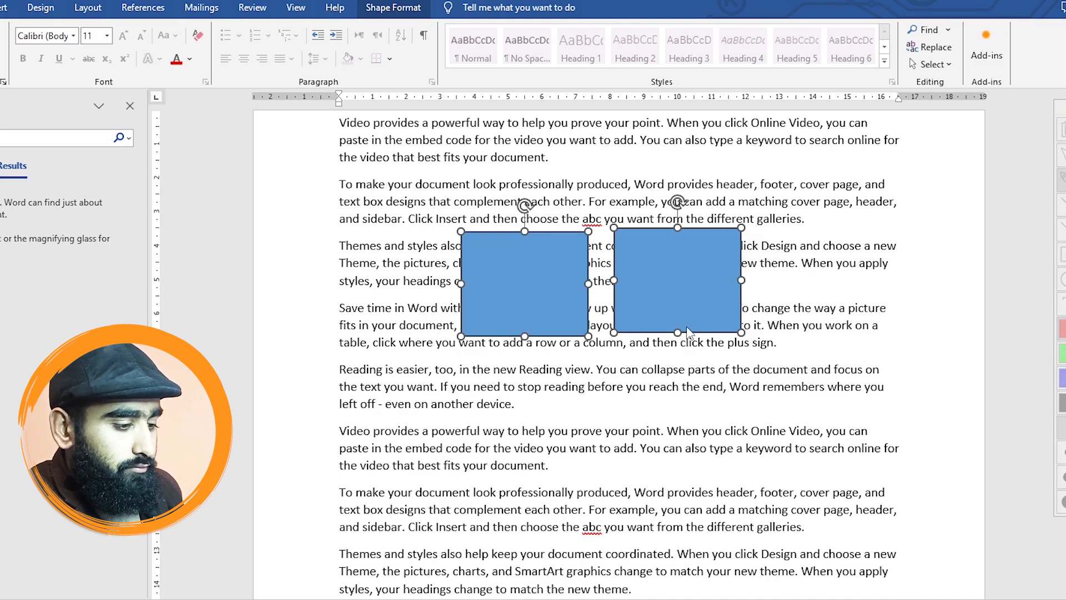
pyautogui.hotkey('ctrl', 'alt', 'd')
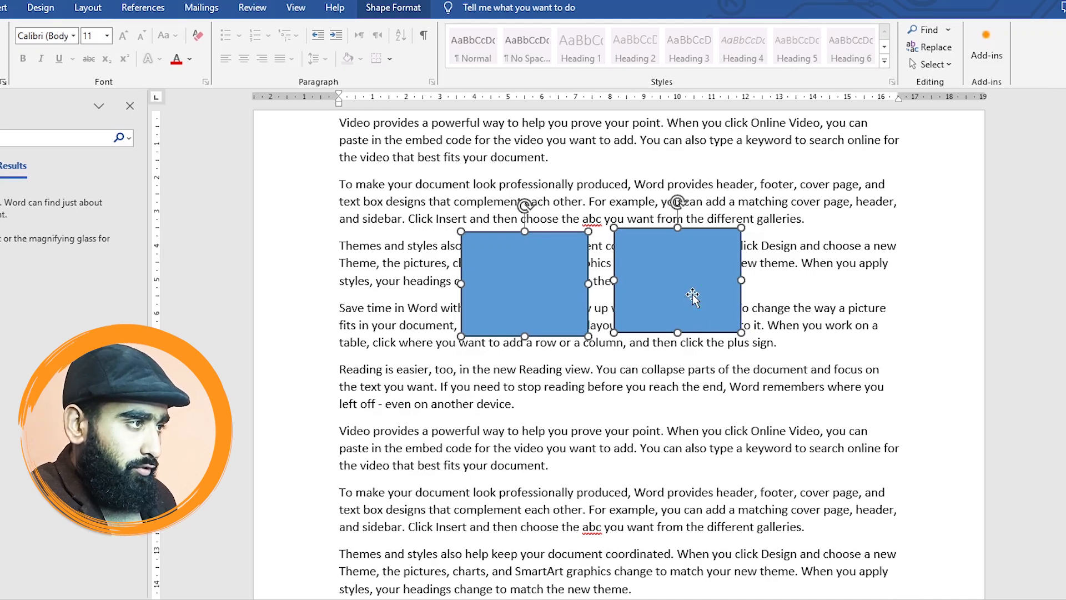
pyautogui.moveTo(693, 305); pyautogui.dragTo(666, 408)
pyautogui.click(816, 408)
pyautogui.click(940, 418)
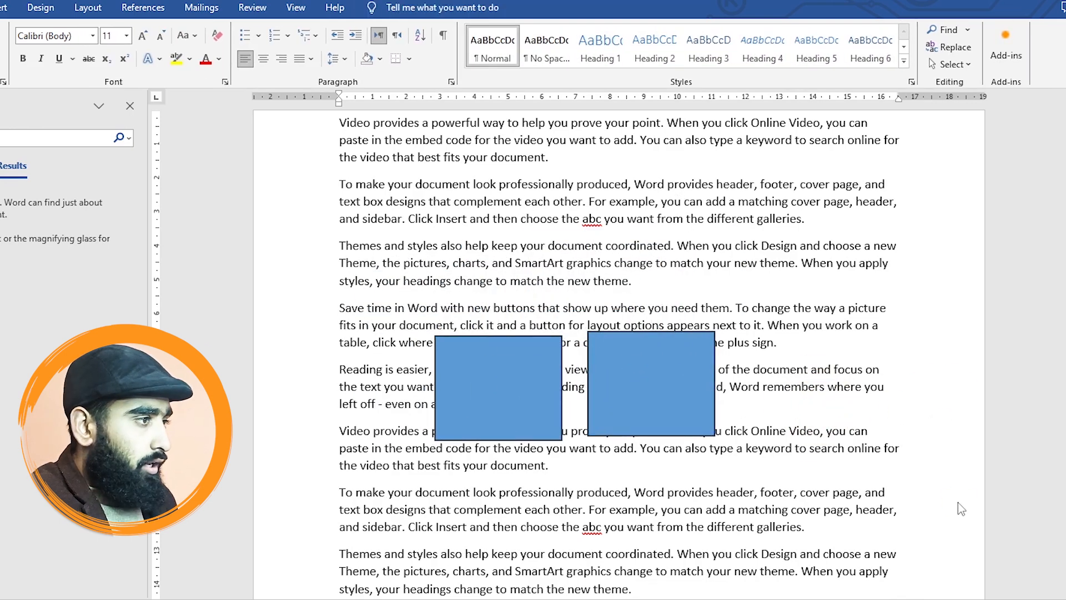
# Move the two rectangles individually up toward the third and fourth paragraphs and leave object selection mode.
pyautogui.moveTo(625, 371); pyautogui.dragTo(661, 316)
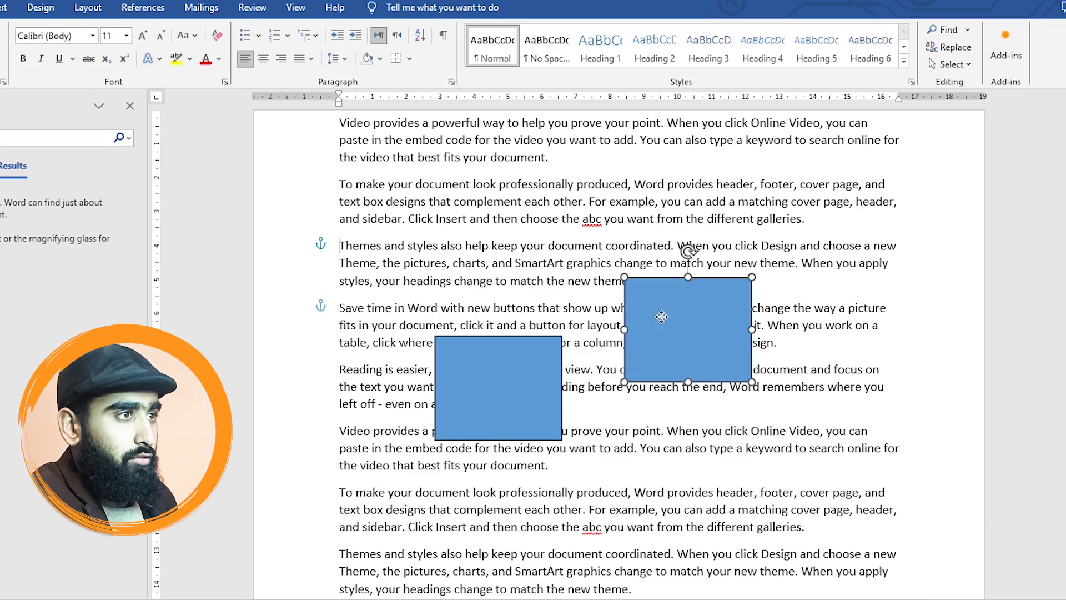
pyautogui.moveTo(520, 389); pyautogui.dragTo(565, 298)
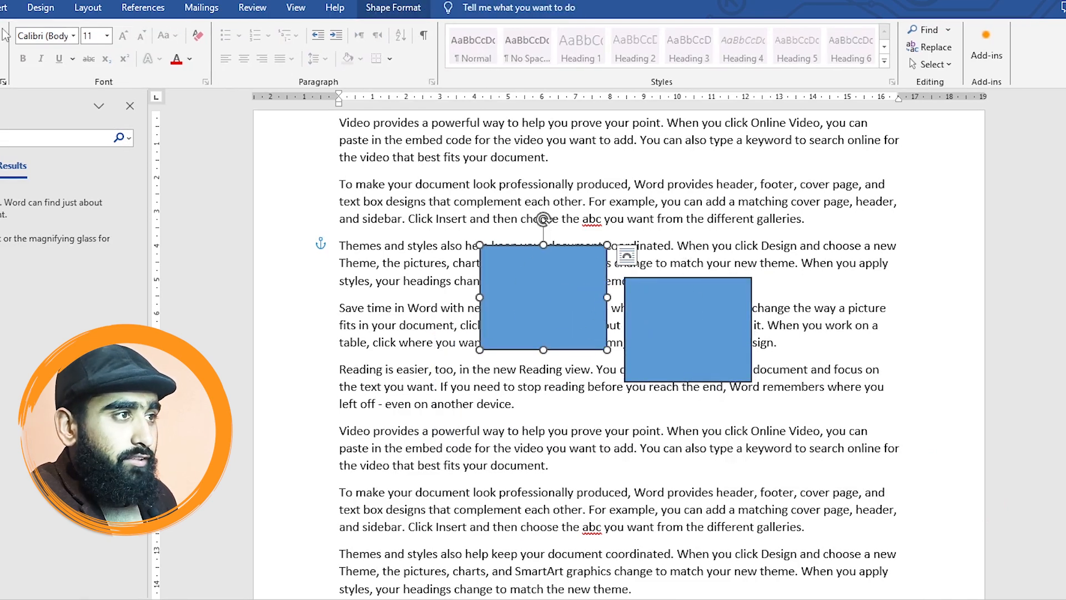
pyautogui.click(933, 63)
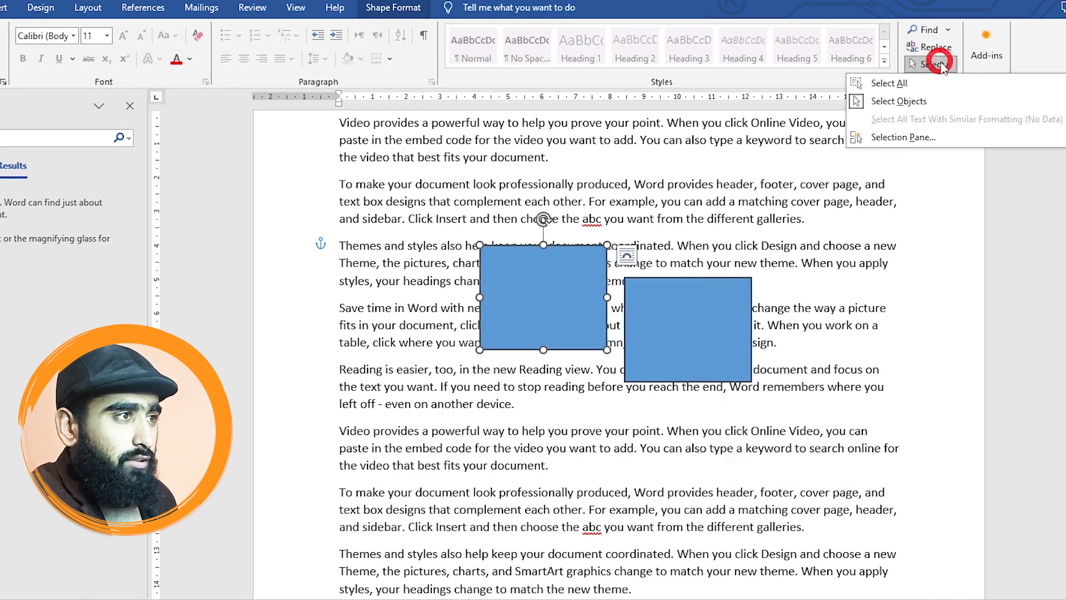
pyautogui.click(889, 83)
pyautogui.click(707, 332)
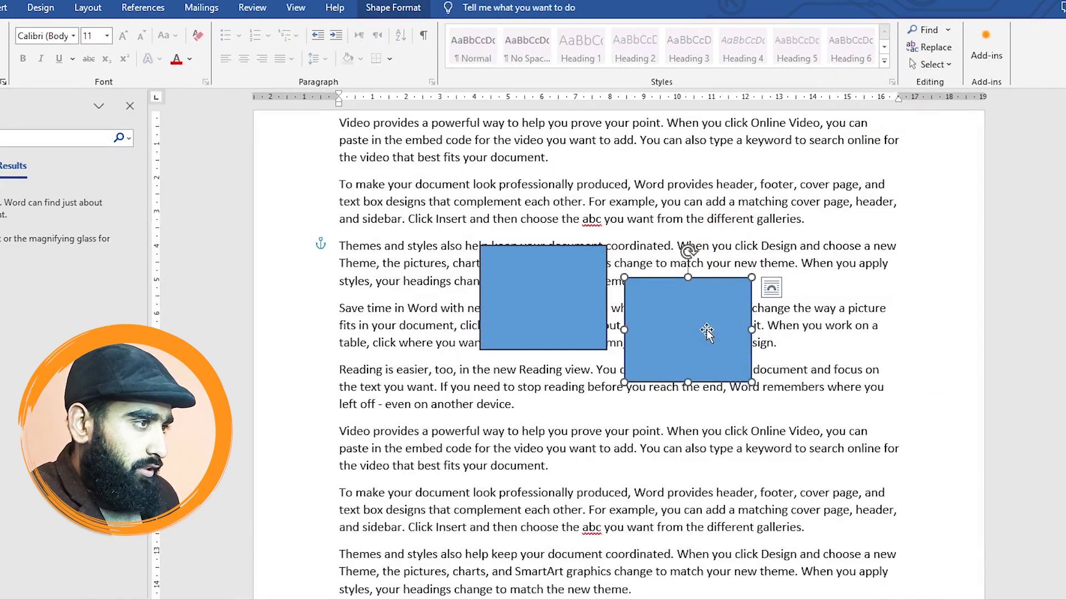
# Move the left rectangle down over the fifth and sixth paragraphs, and delete both rectangles.
pyautogui.click(645, 416)
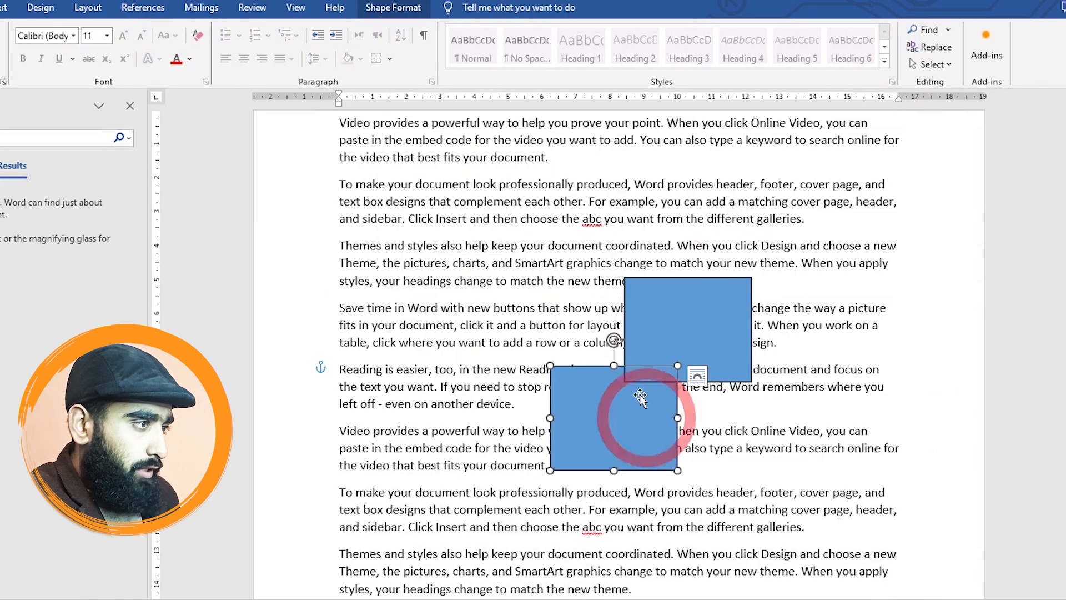
pyautogui.press('Delete')
pyautogui.click(660, 358)
pyautogui.press('Delete')
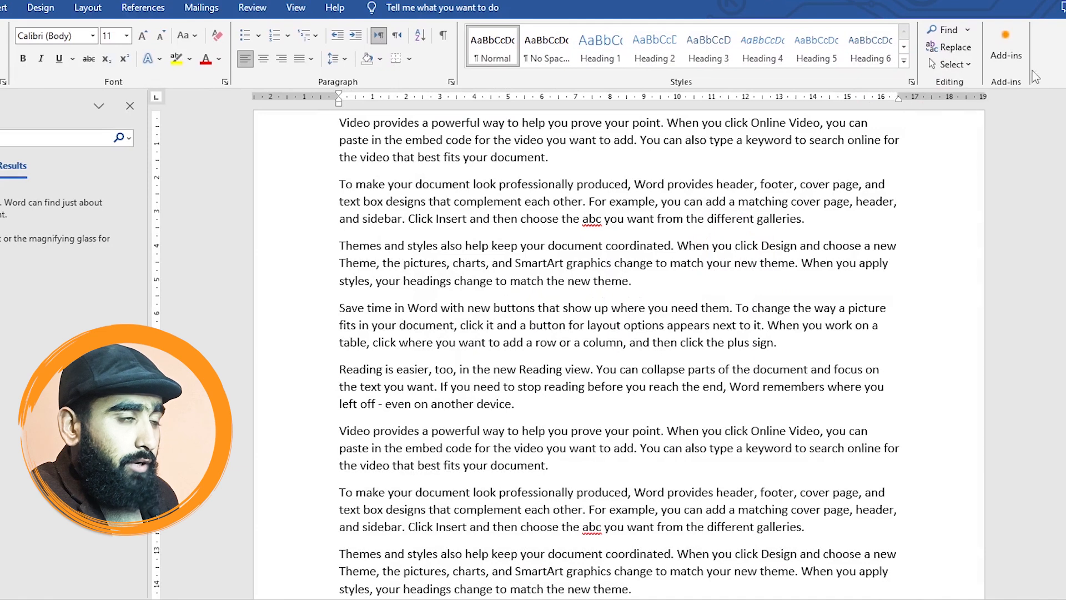
# Format the first paragraph, beginning "Video provides", in bold Verdana.
pyautogui.click(966, 65)
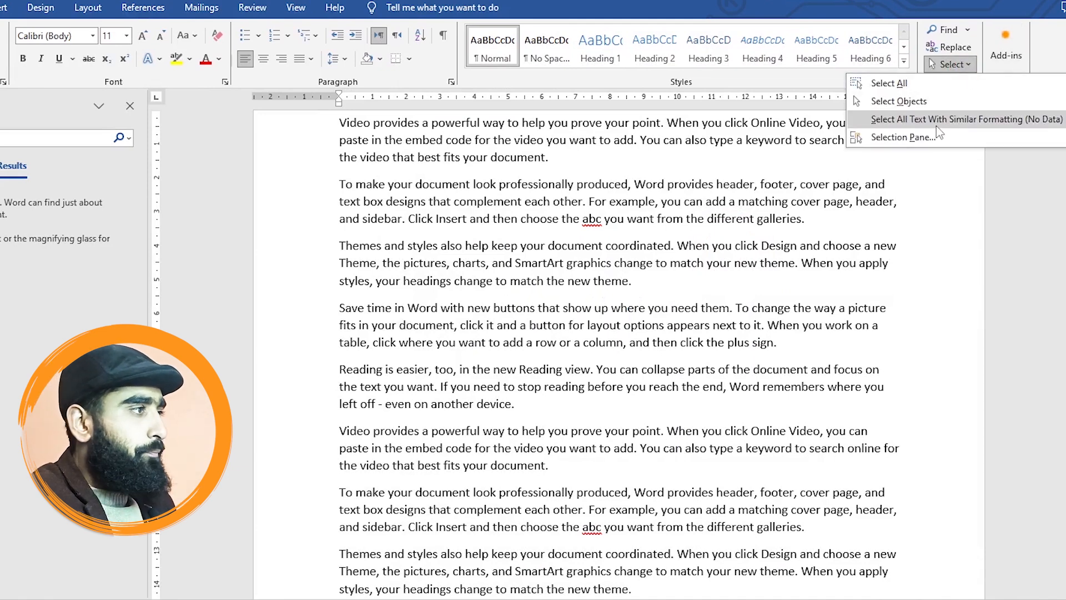
pyautogui.click(934, 250)
pyautogui.moveTo(555, 164); pyautogui.dragTo(329, 119)
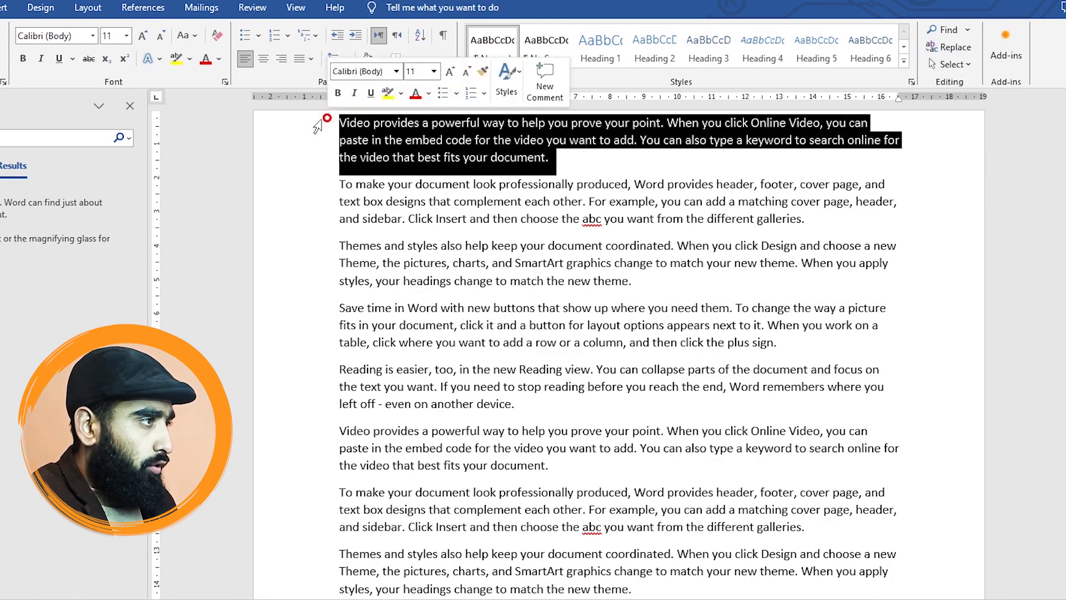
pyautogui.click(25, 60)
pyautogui.click(50, 32)
pyautogui.write('Ver')
pyautogui.press('Return')
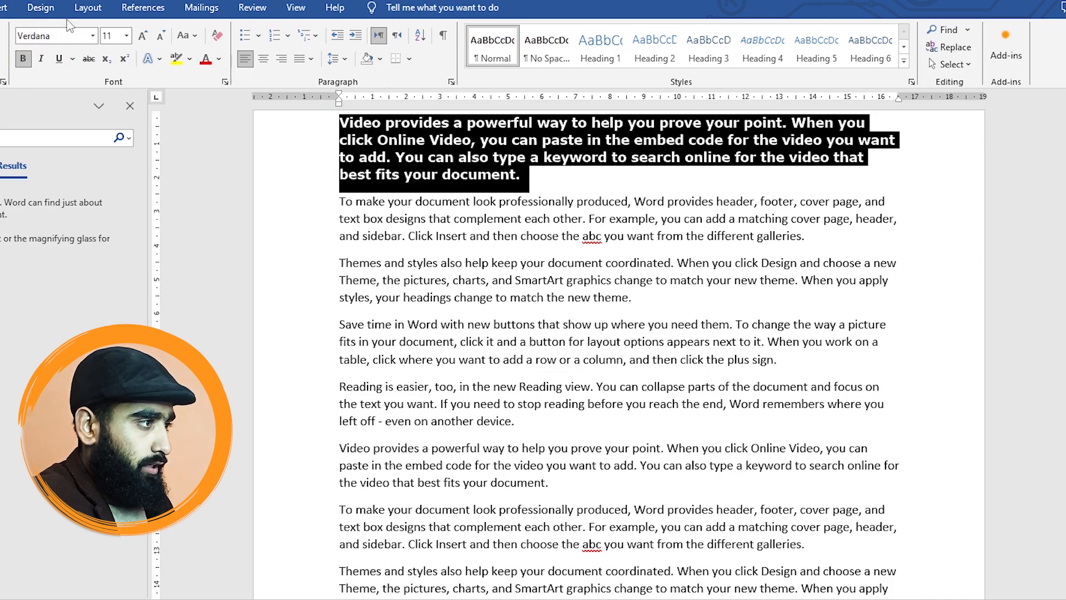
# Format the third paragraph, beginning "Themes and styles", in bold Verdana.
pyautogui.click(359, 281)
pyautogui.moveTo(341, 257); pyautogui.dragTo(664, 305)
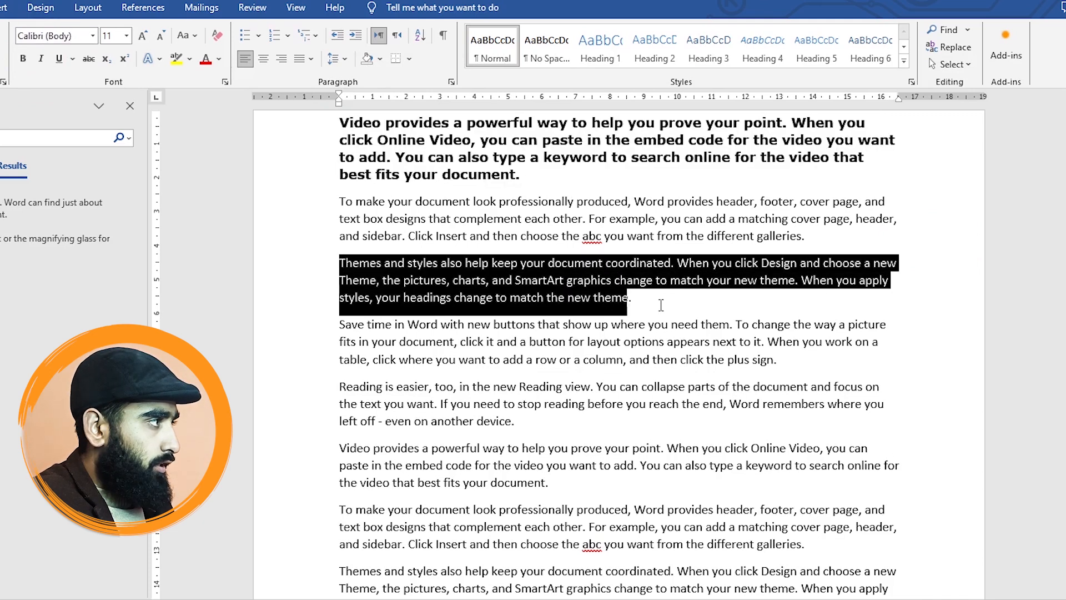
pyautogui.click(22, 58)
pyautogui.click(30, 35)
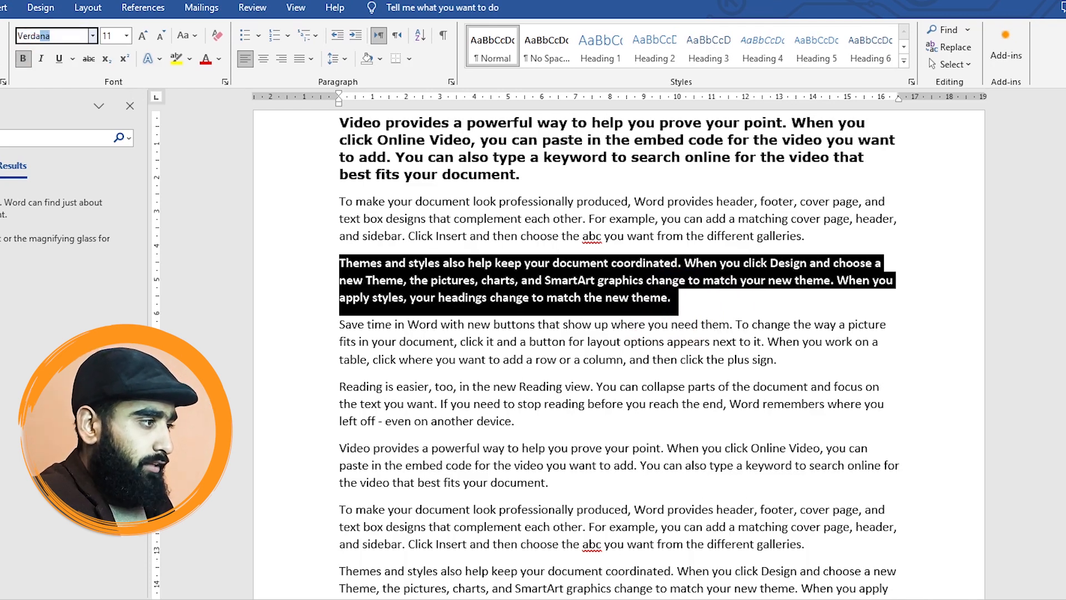
pyautogui.press('Return')
# Format the fifth paragraph, beginning "Reading is easier", in bold Verdana.
pyautogui.moveTo(340, 401); pyautogui.dragTo(547, 442)
pyautogui.click(23, 59)
pyautogui.click(30, 36)
pyautogui.write('V')
pyautogui.press('Return')
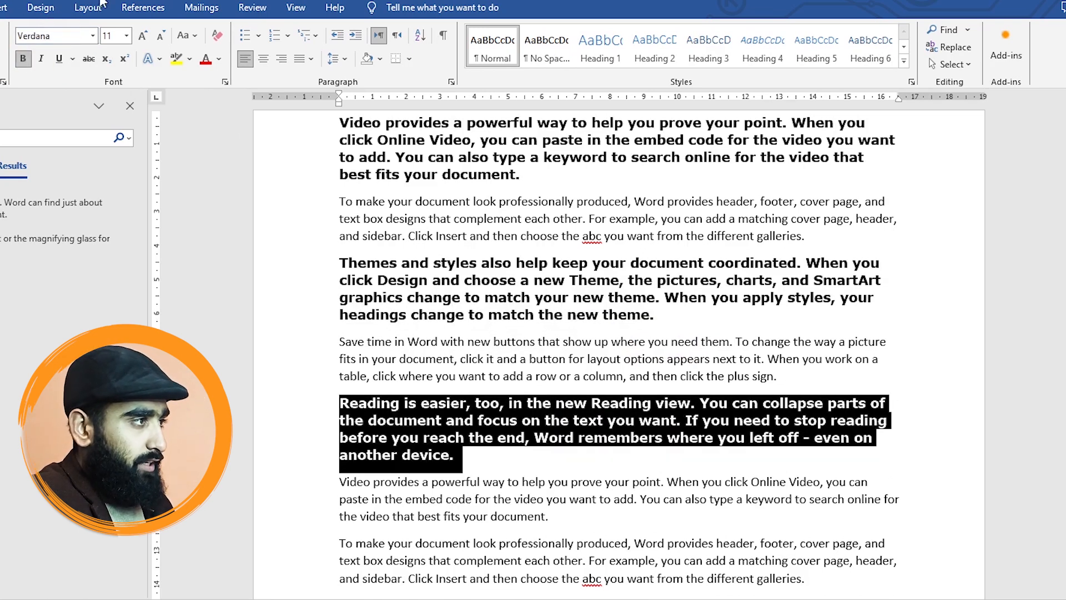
# Select all text formatted like the bold Verdana first paragraph, and clear the selection.
pyautogui.click(361, 118)
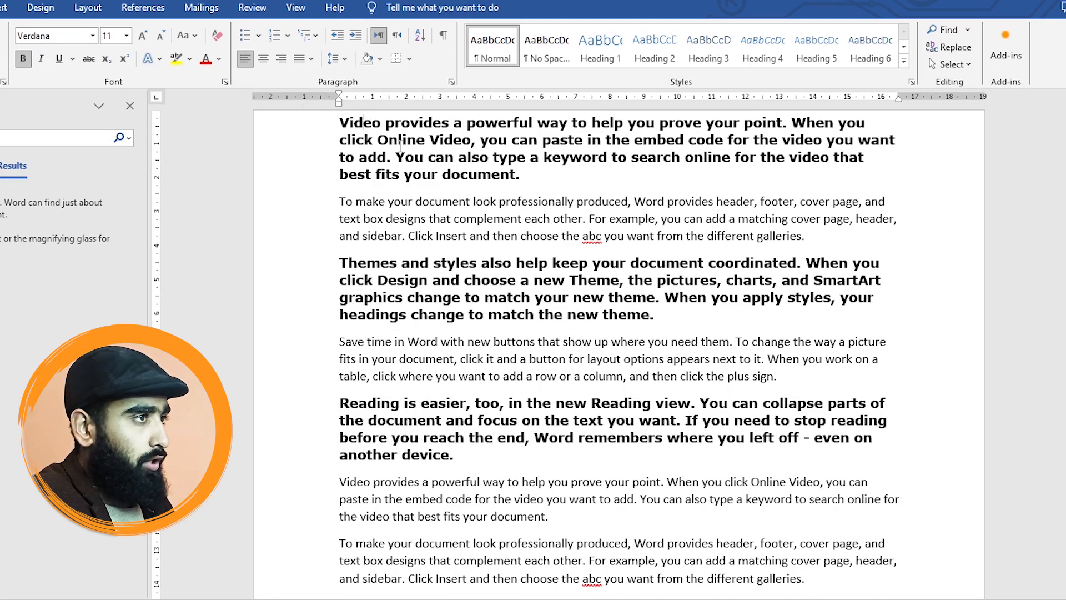
pyautogui.click(966, 66)
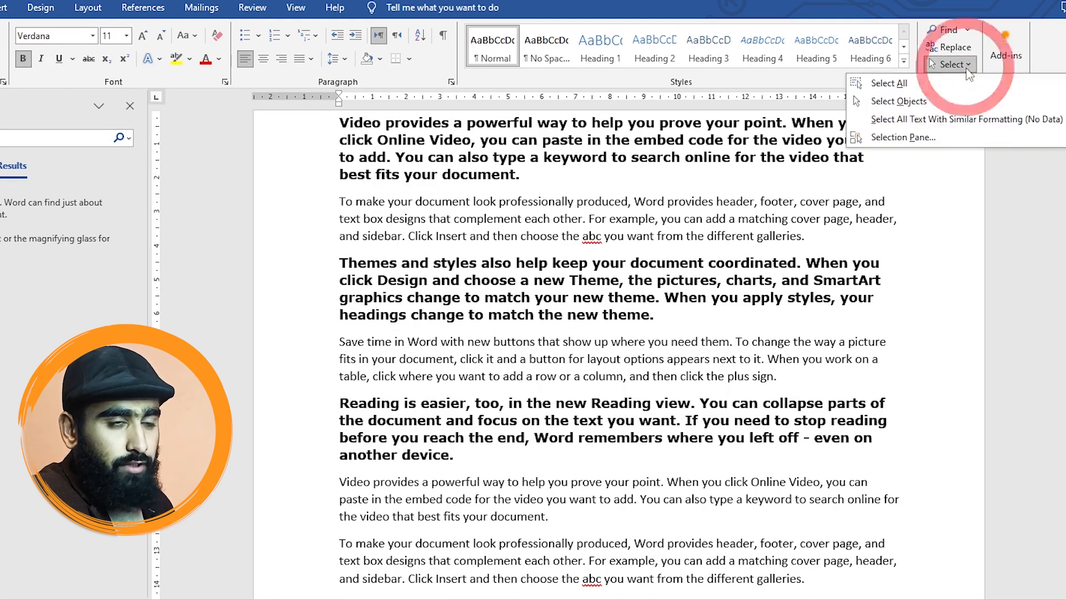
pyautogui.click(898, 120)
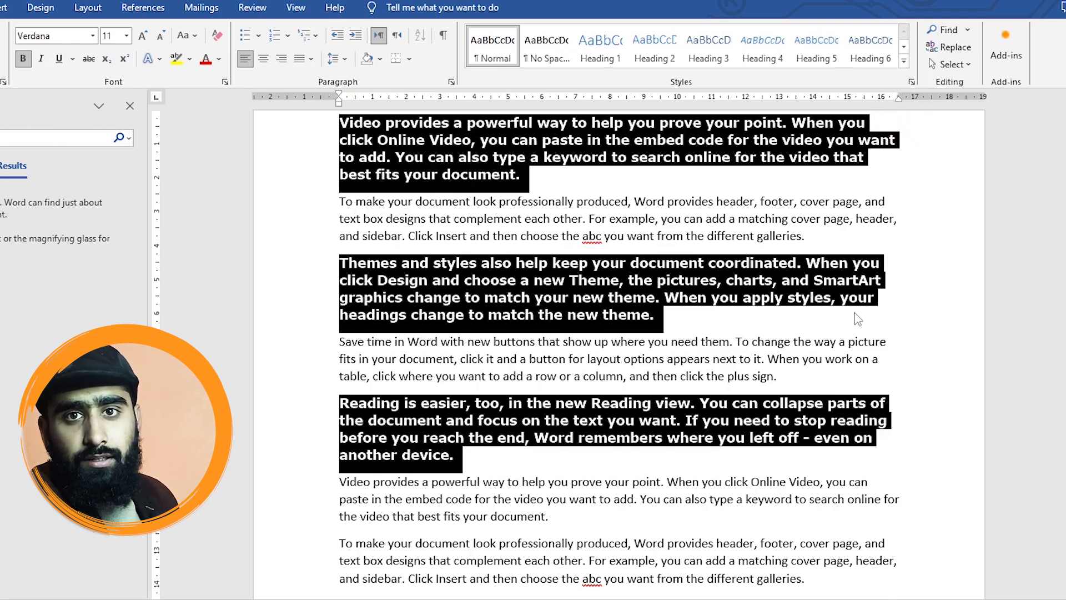
pyautogui.click(902, 222)
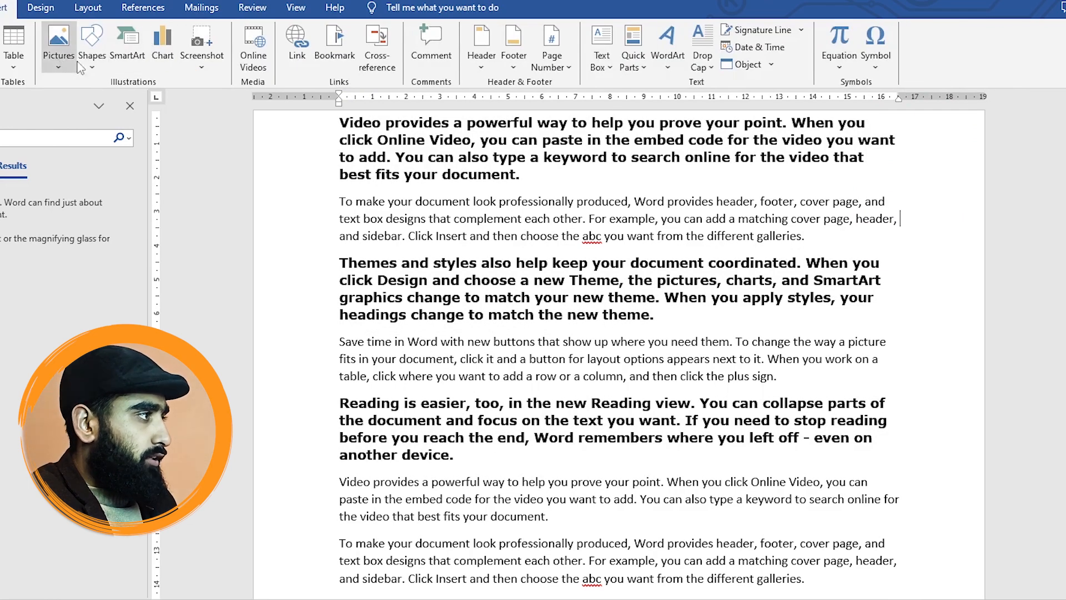
# Draw a rectangle about 2.85 cm high and 3.62 cm wide over the second and third paragraphs.
pyautogui.click(85, 60)
pyautogui.click(134, 100)
pyautogui.moveTo(376, 206); pyautogui.dragTo(499, 302)
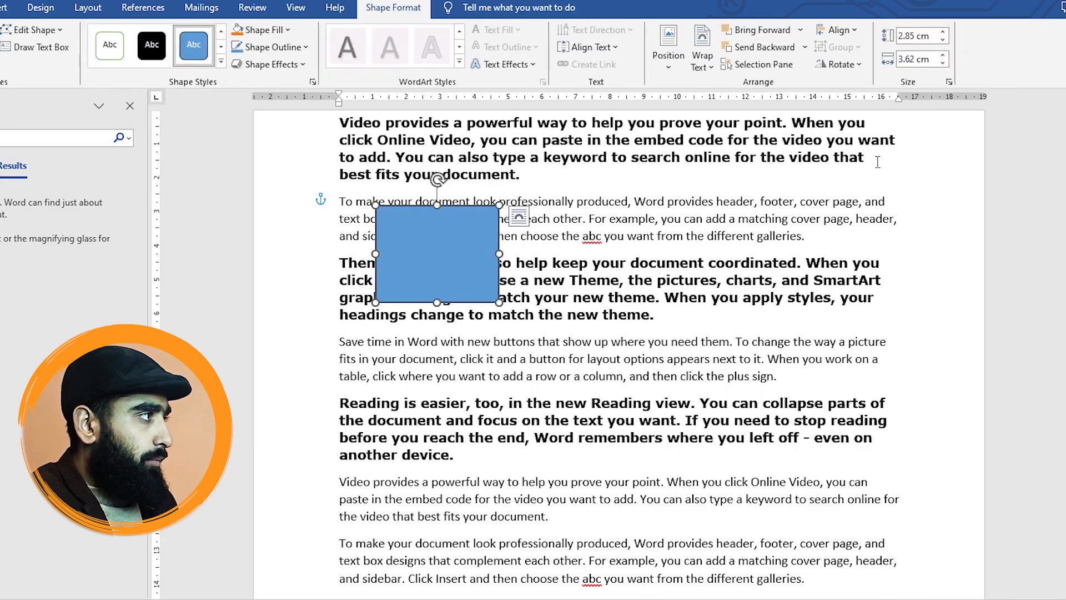
# Open the Selection Pane, and hide and reshow the rectangle using its own visibility toggle.
pyautogui.click(933, 64)
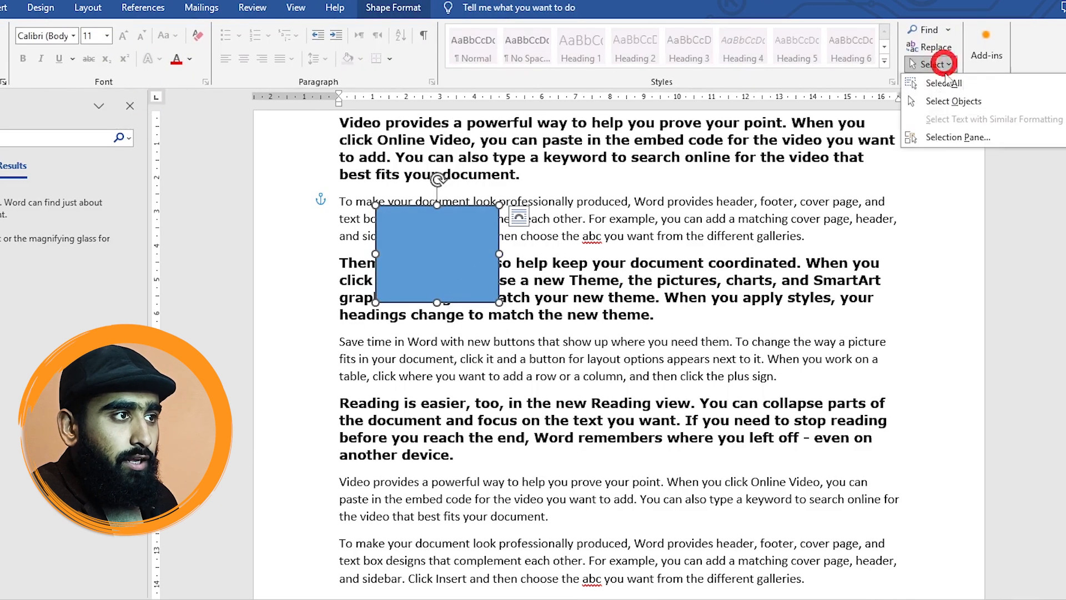
pyautogui.click(942, 146)
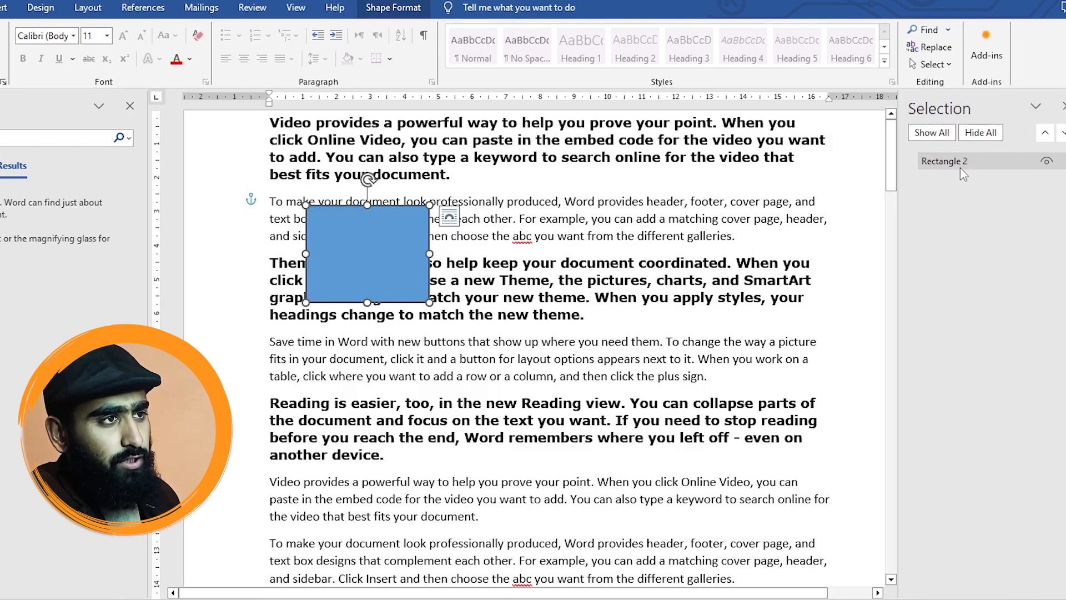
pyautogui.click(1046, 162)
pyautogui.click(1046, 162)
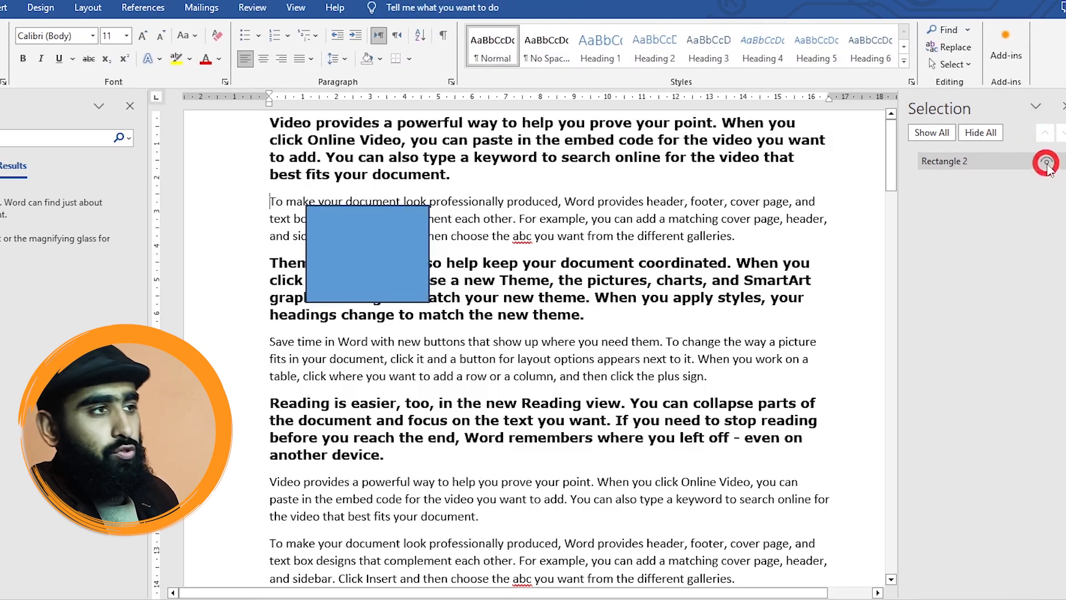
# Hide all objects in the document at once and show them all again.
pyautogui.click(976, 135)
pyautogui.click(943, 139)
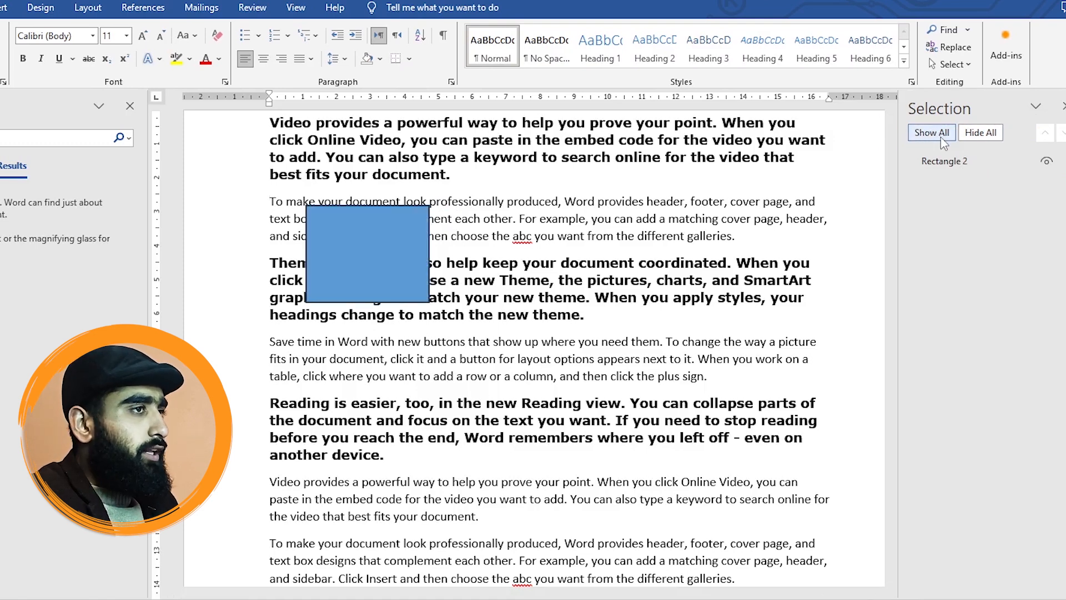
pyautogui.write('.')
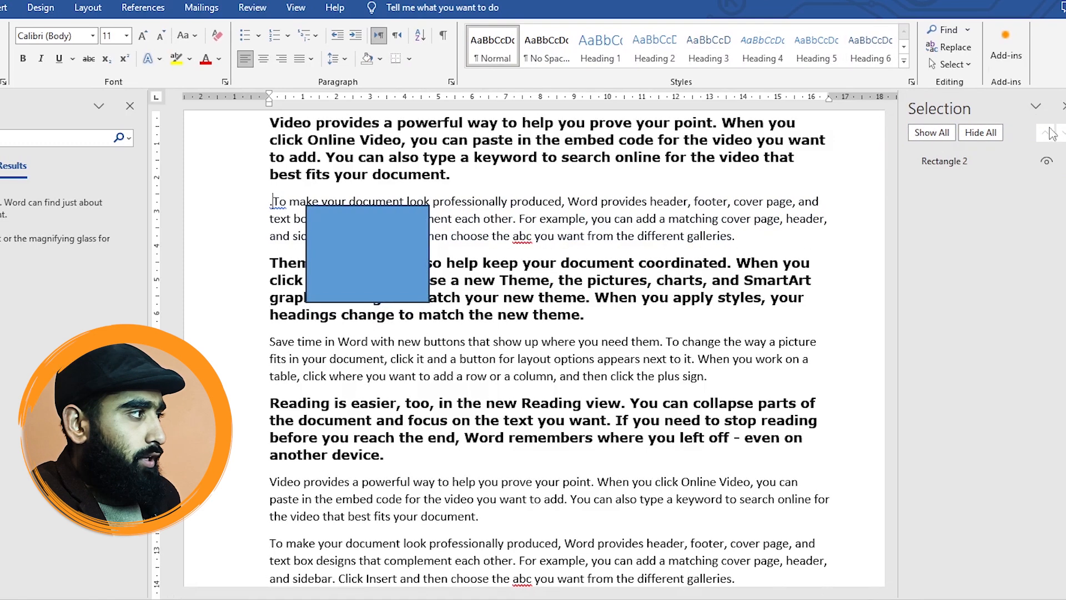